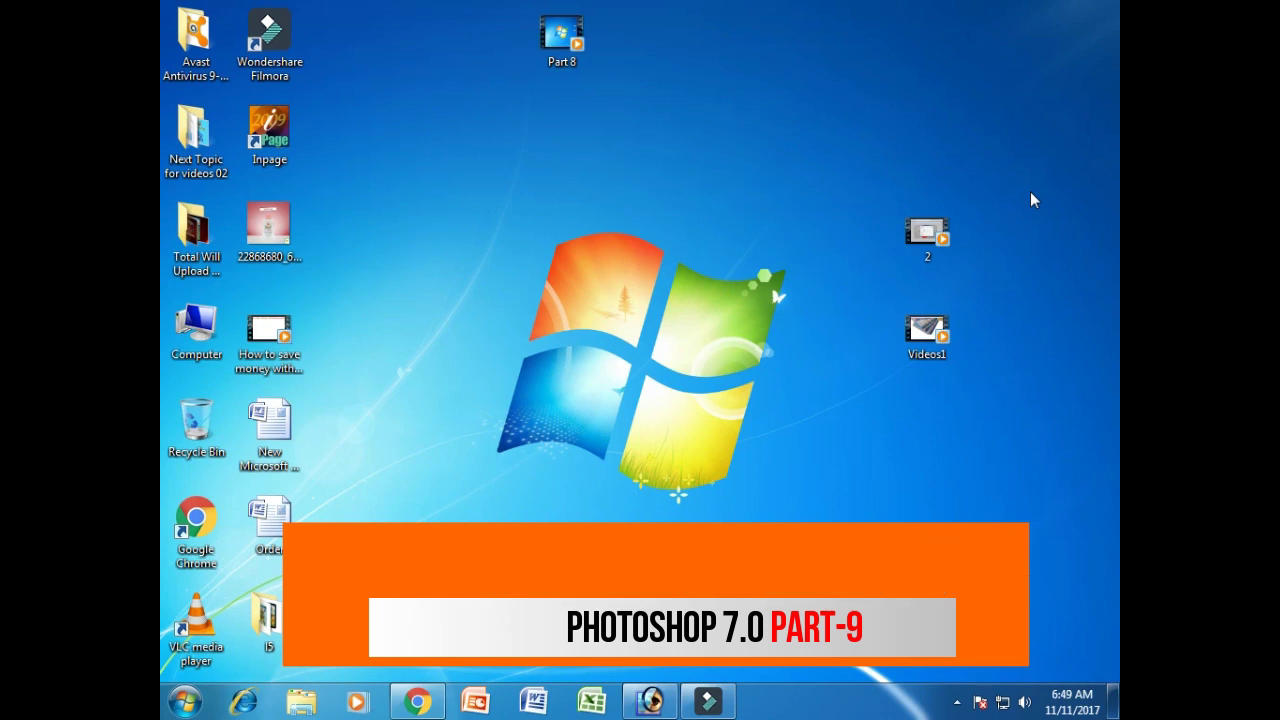
- Open 28.jpg from E:\YouTube Channel and reposition its image window
click(652, 700)
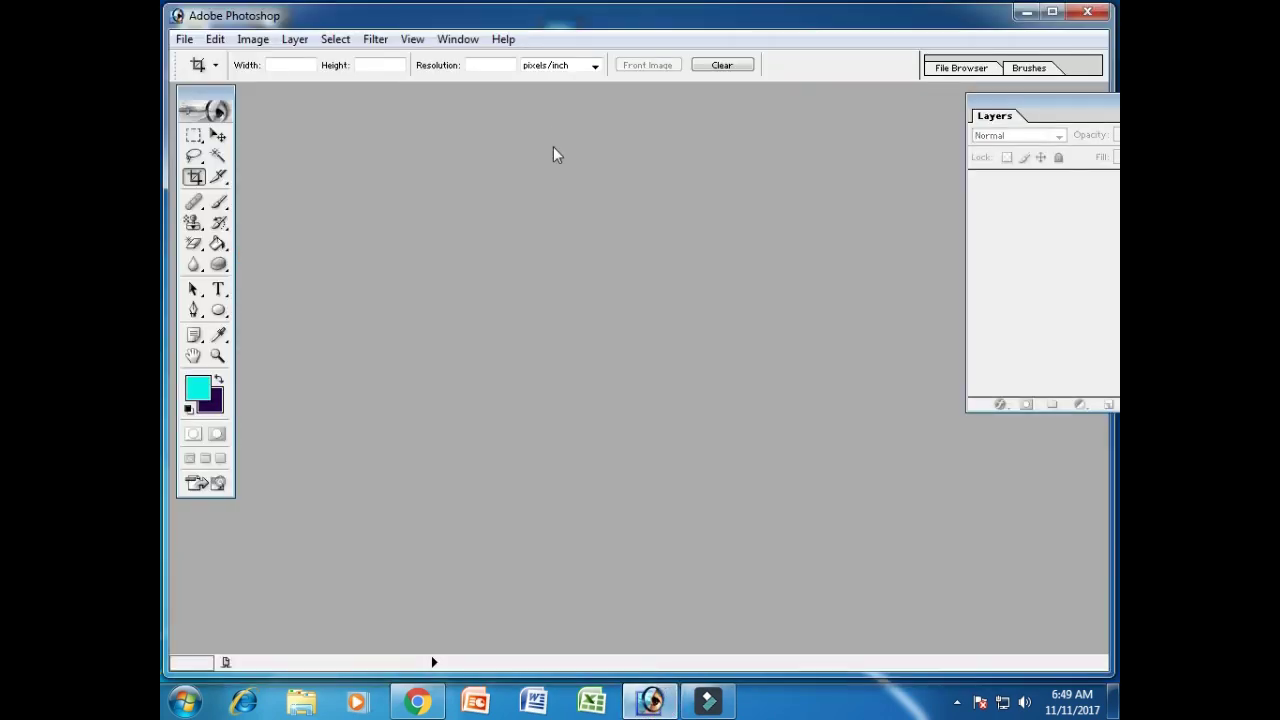
double_click(787, 232)
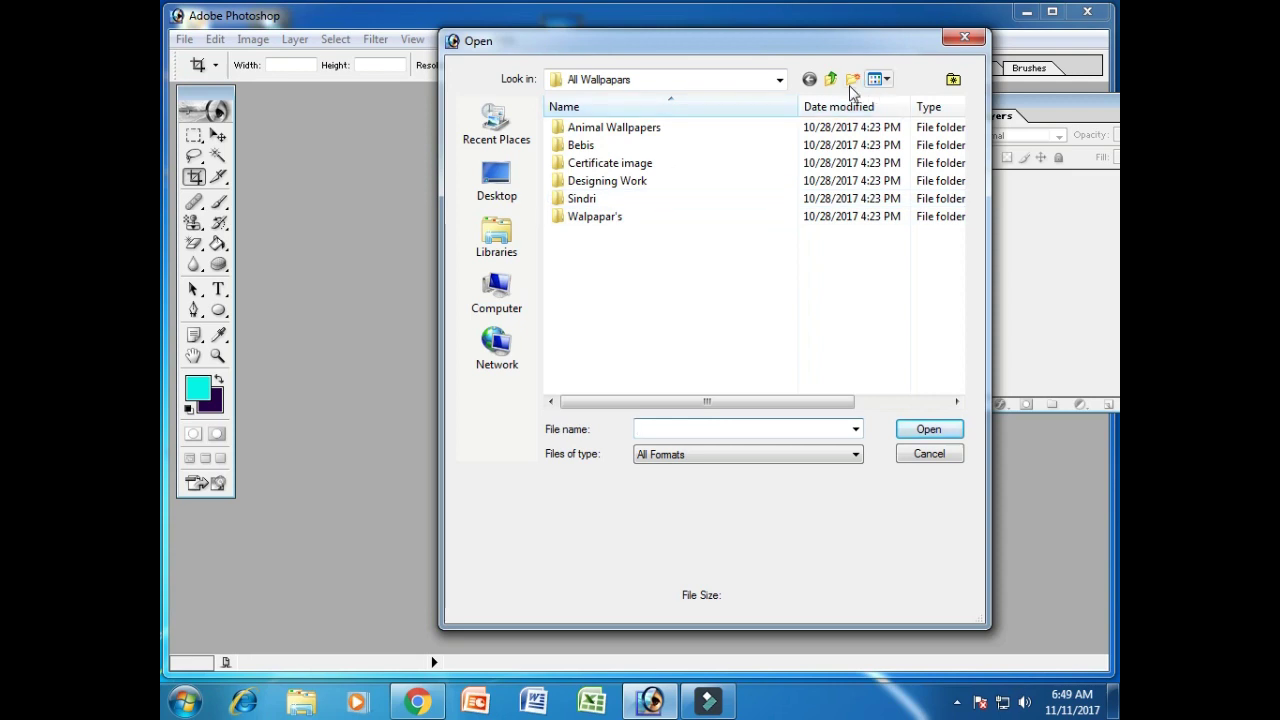
click(727, 453)
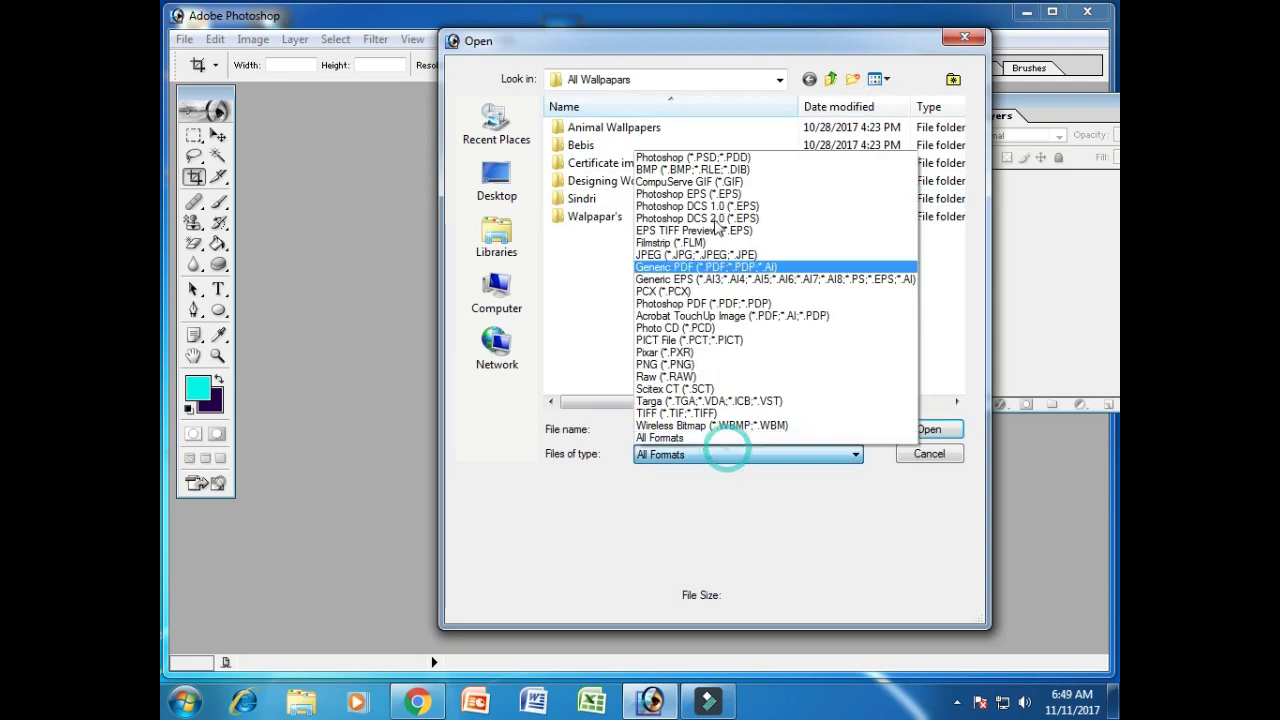
click(594, 289)
click(497, 293)
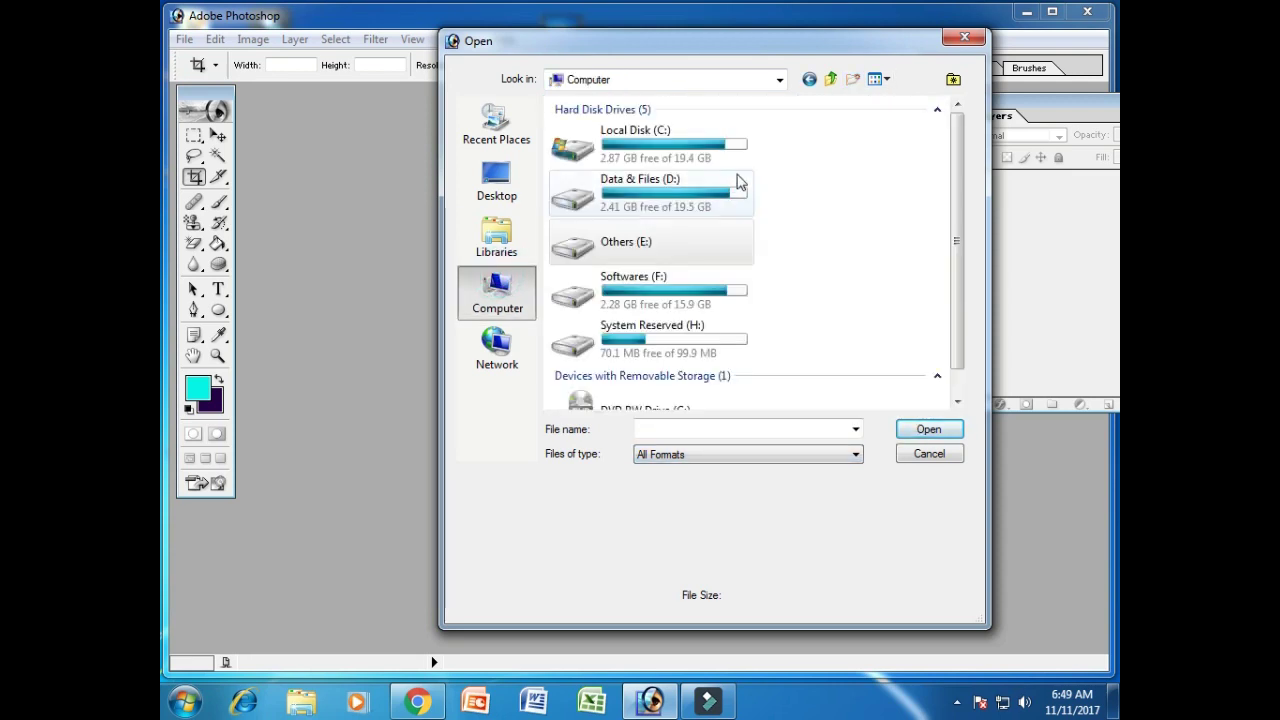
double_click(668, 248)
double_click(610, 252)
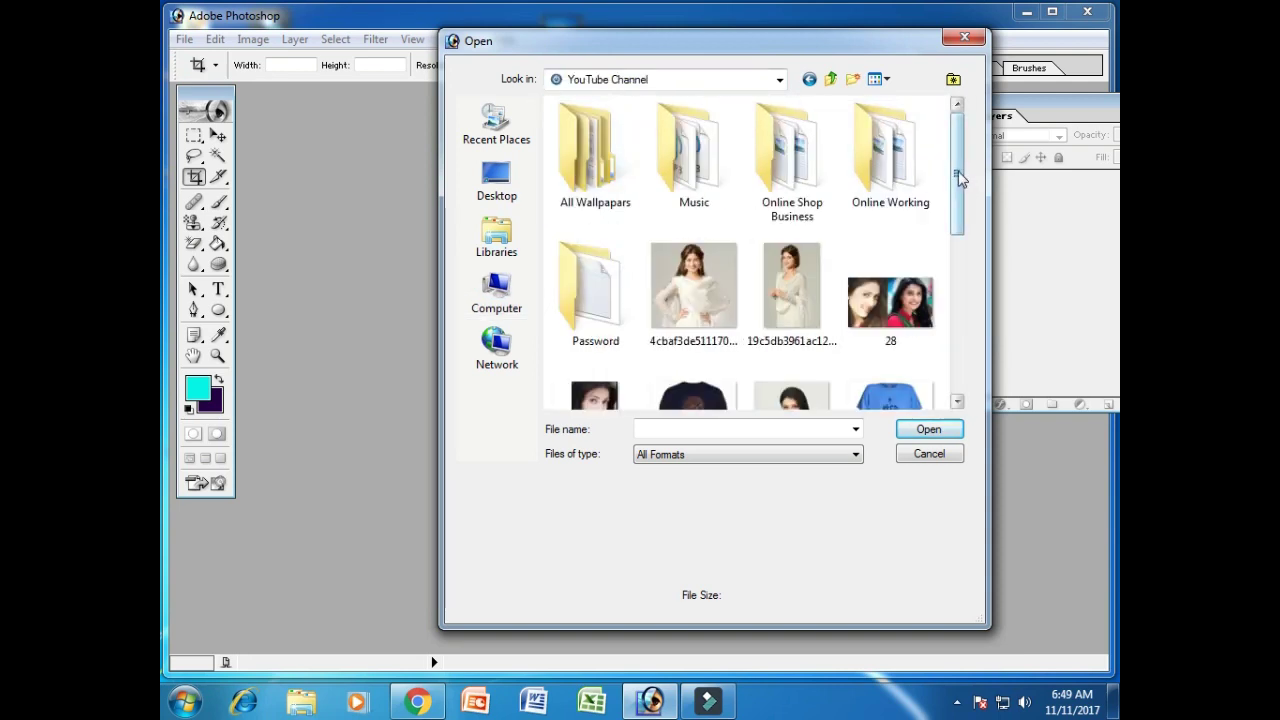
mouse_move(958, 176)
mouse_down()
mouse_move(968, 352)
mouse_move(976, 231)
mouse_move(986, 341)
mouse_move(993, 235)
mouse_up()
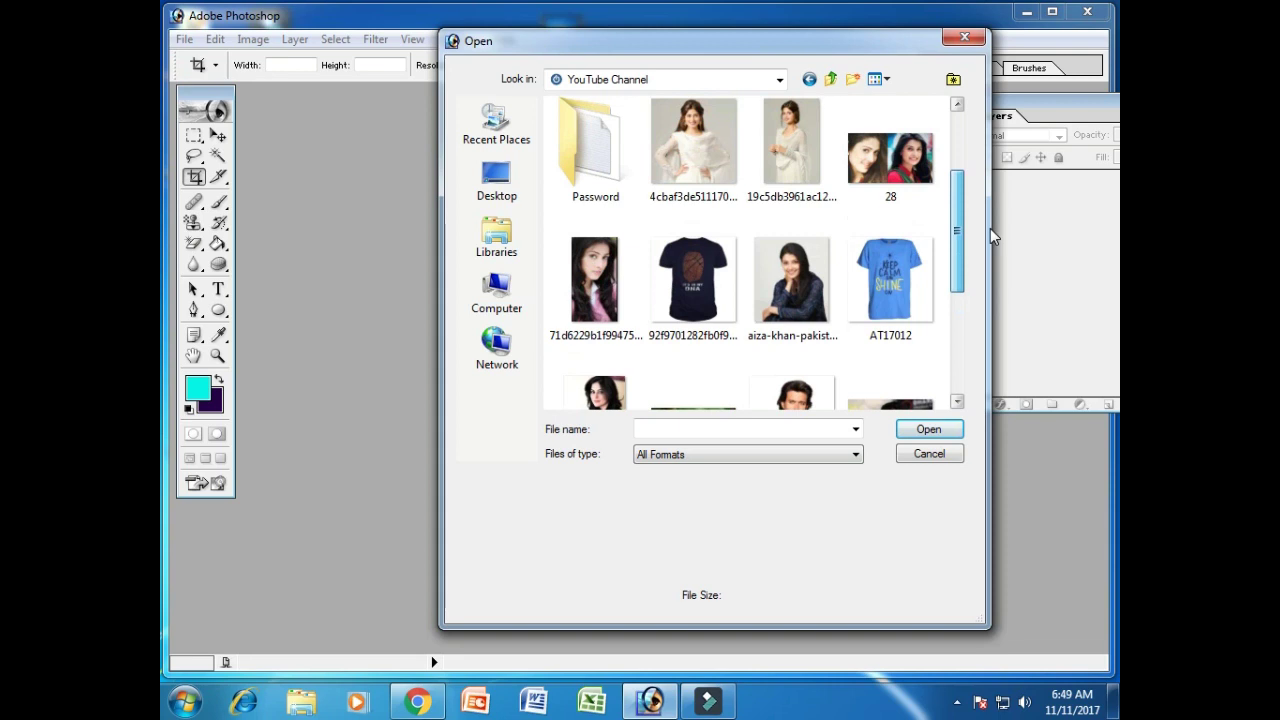
click(890, 158)
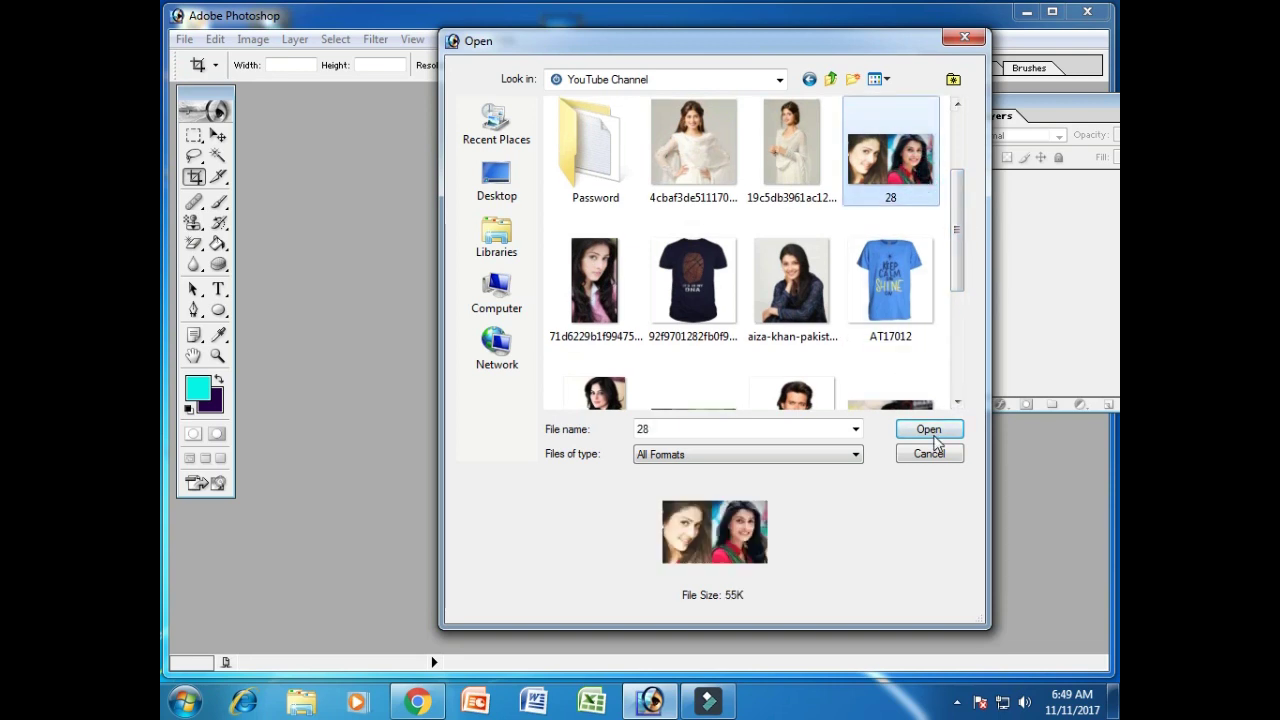
click(929, 430)
mouse_move(594, 104)
mouse_down()
mouse_move(668, 124)
mouse_move(625, 125)
mouse_up()
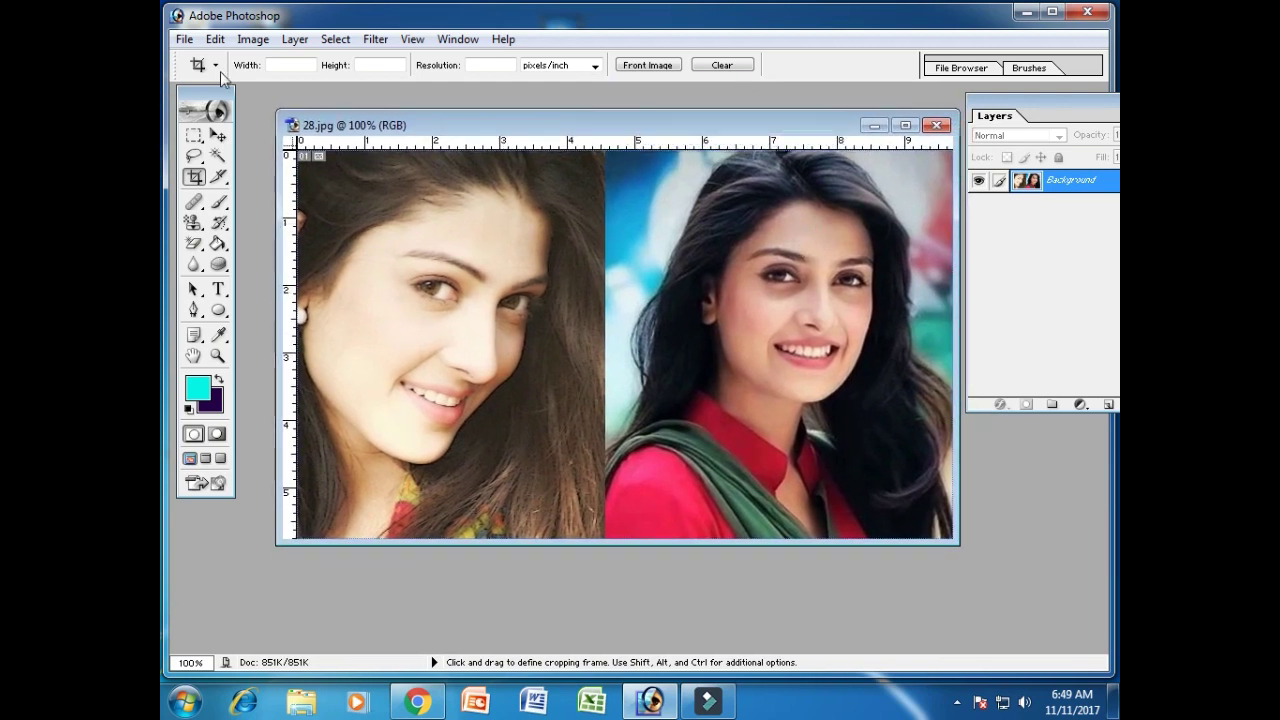
- Create a trial 640 x 480 document from the presets, then close it
click(184, 39)
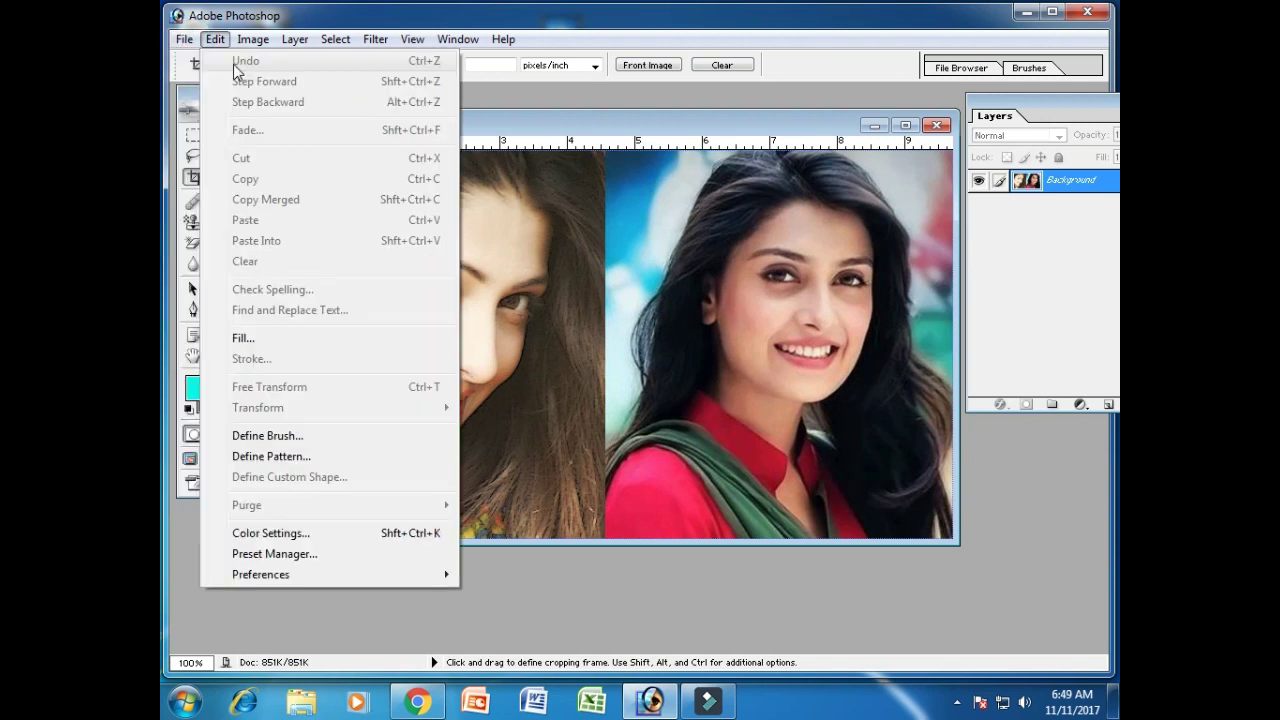
click(491, 126)
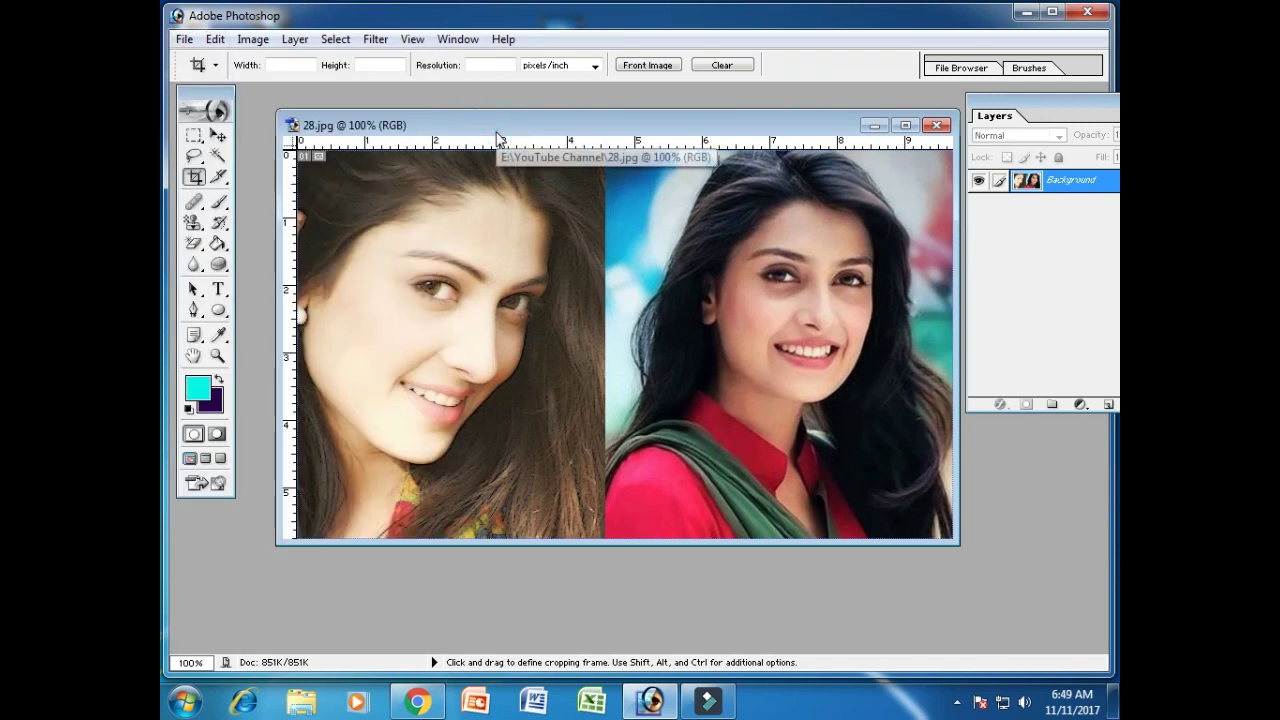
click(186, 44)
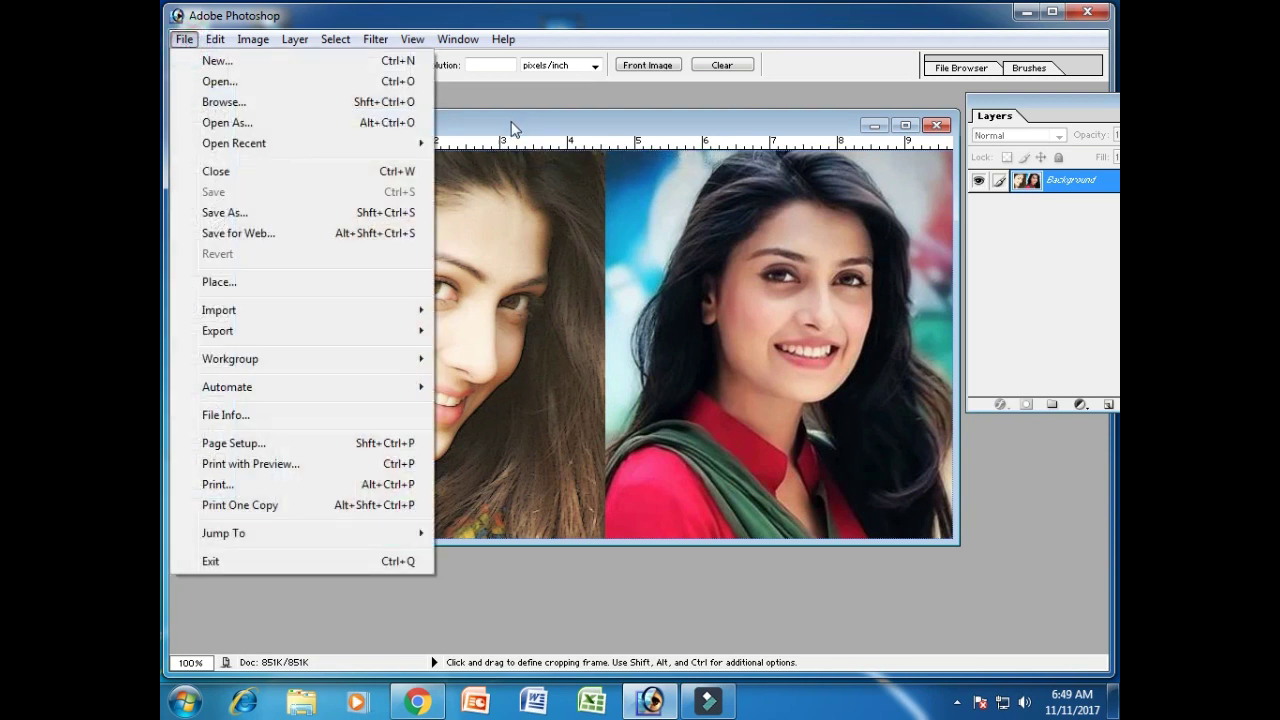
click(234, 64)
click(696, 193)
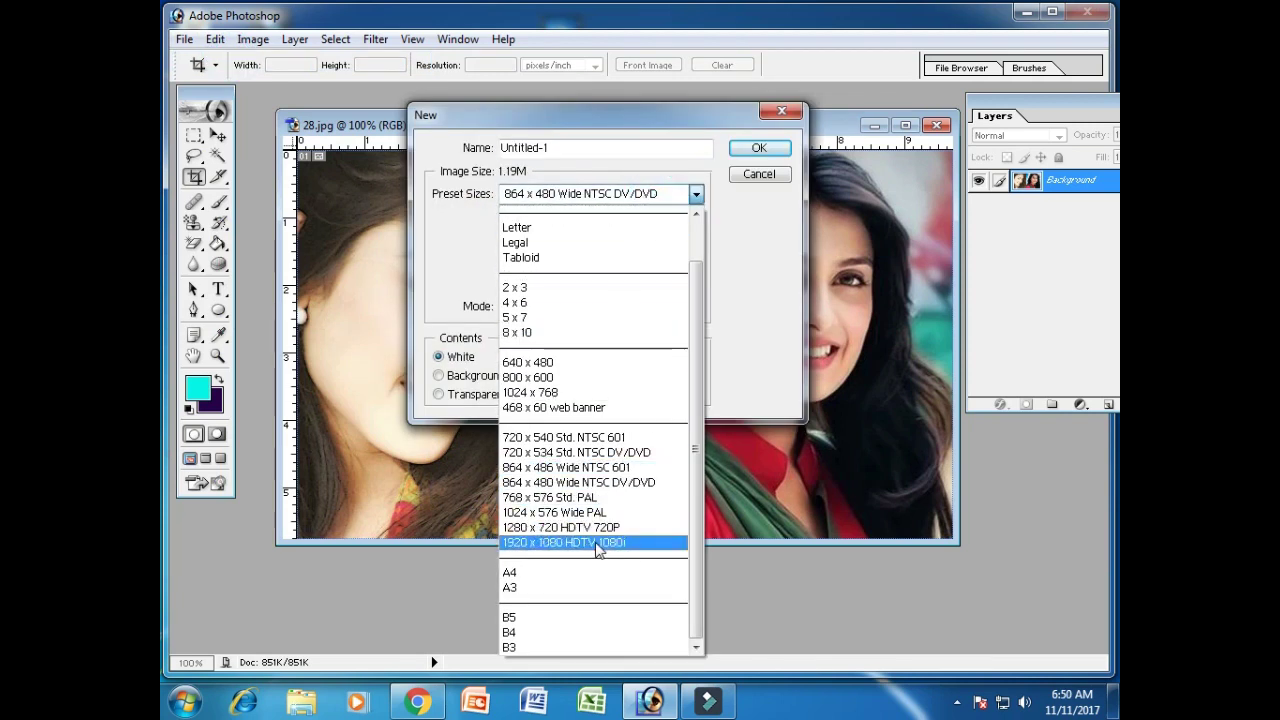
click(580, 367)
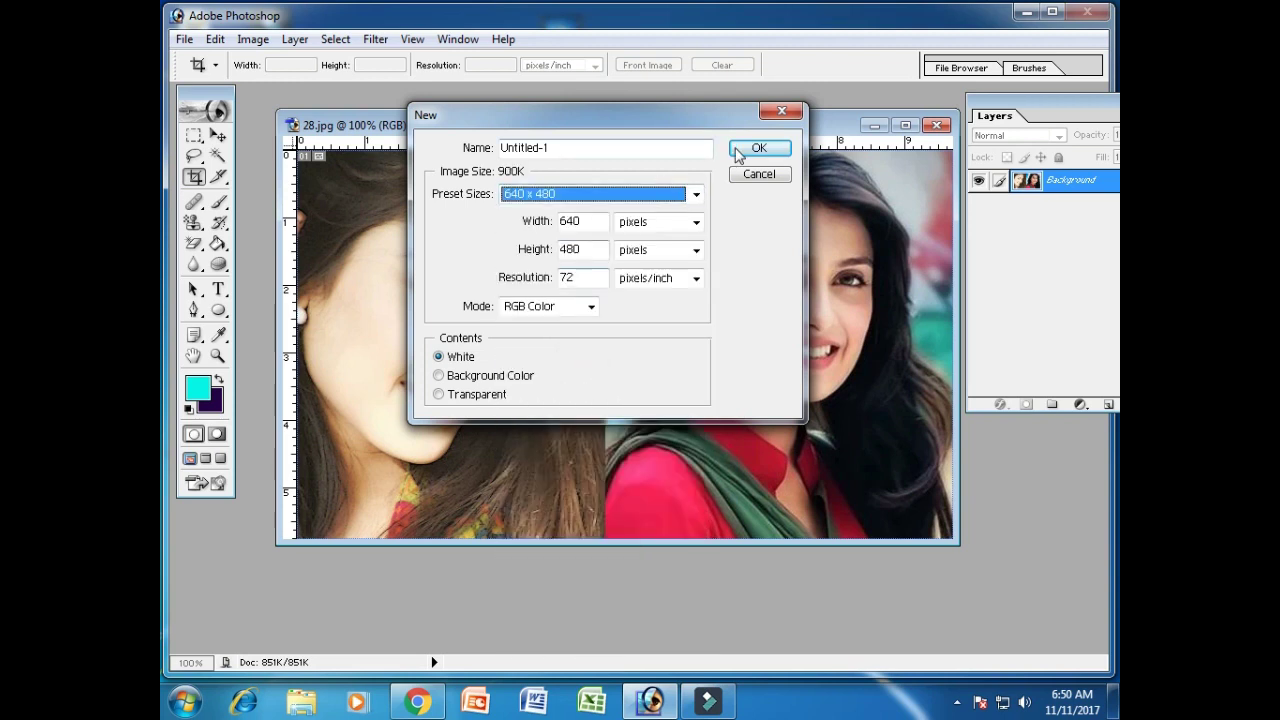
click(752, 148)
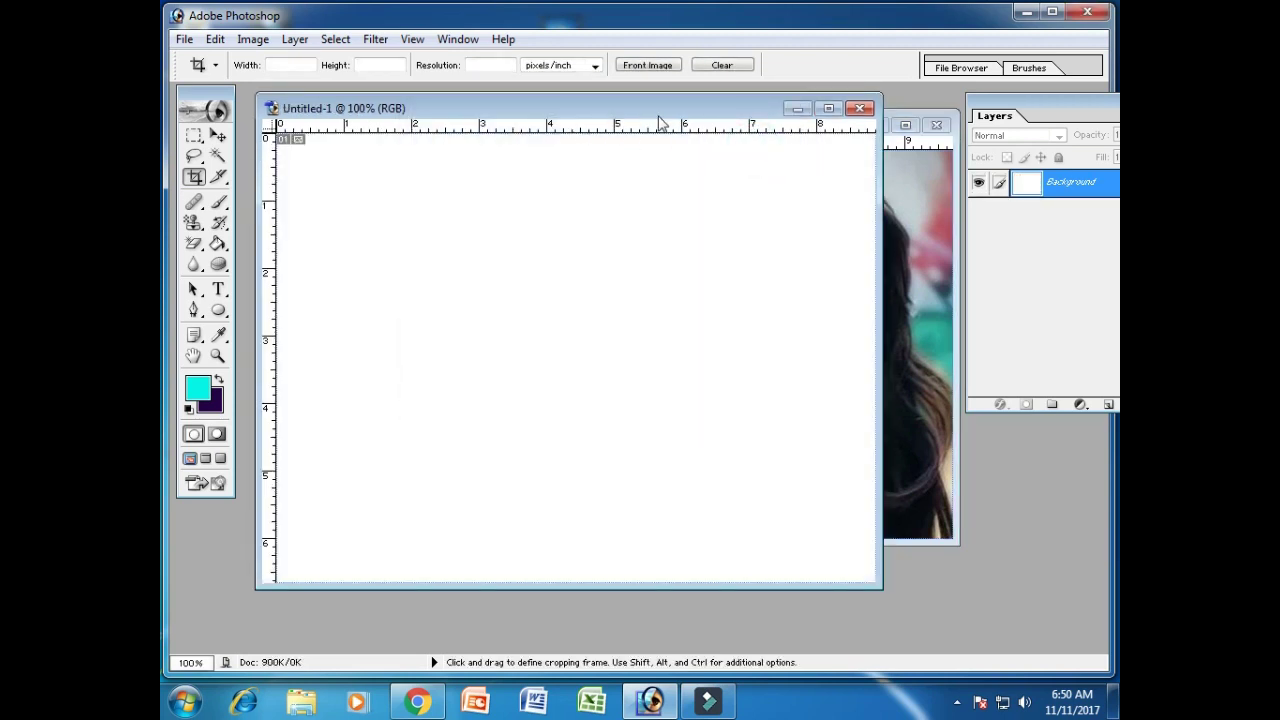
click(860, 108)
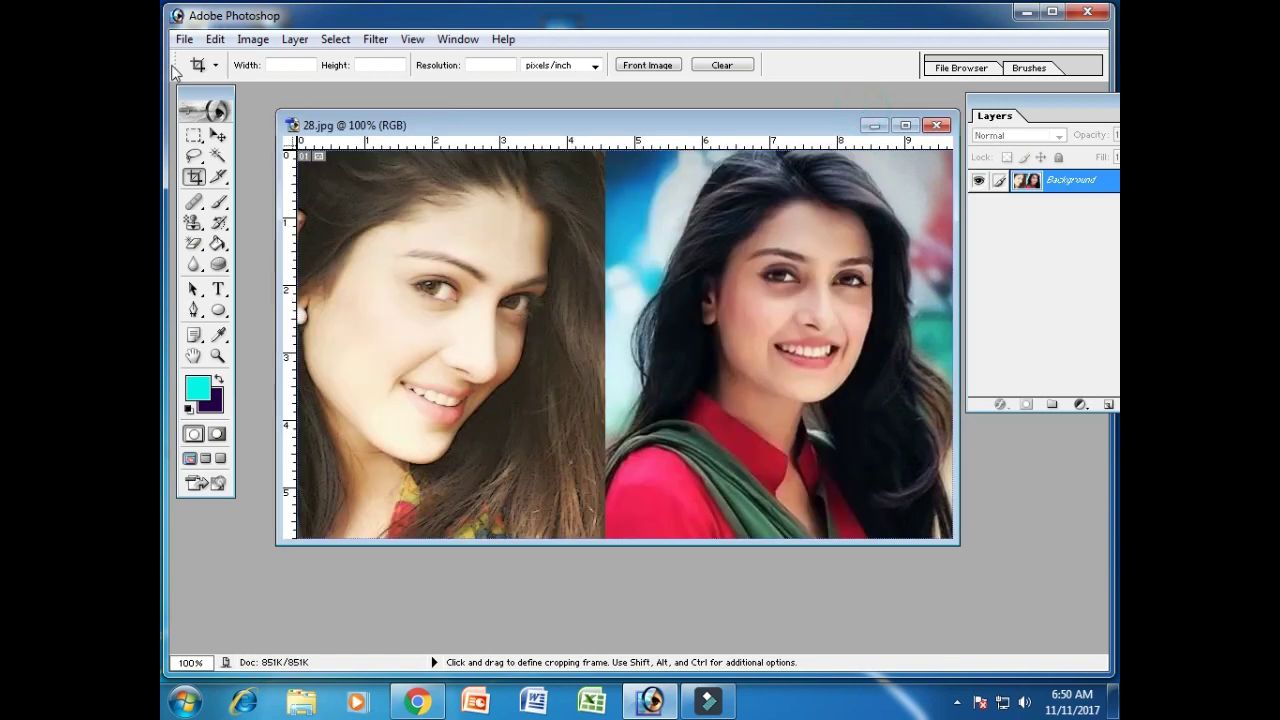
- Try the HDTV 1080i and 4 x 6 presets, creating and closing a 4 x 6 document
click(184, 39)
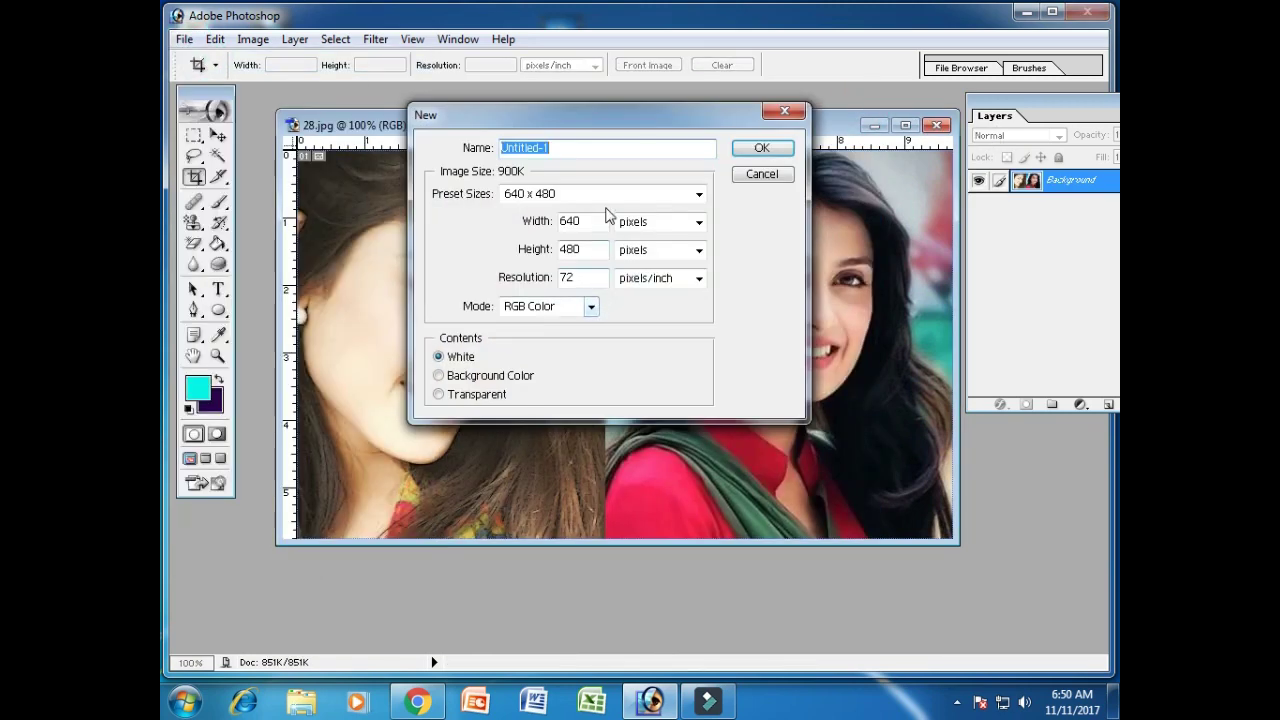
click(610, 196)
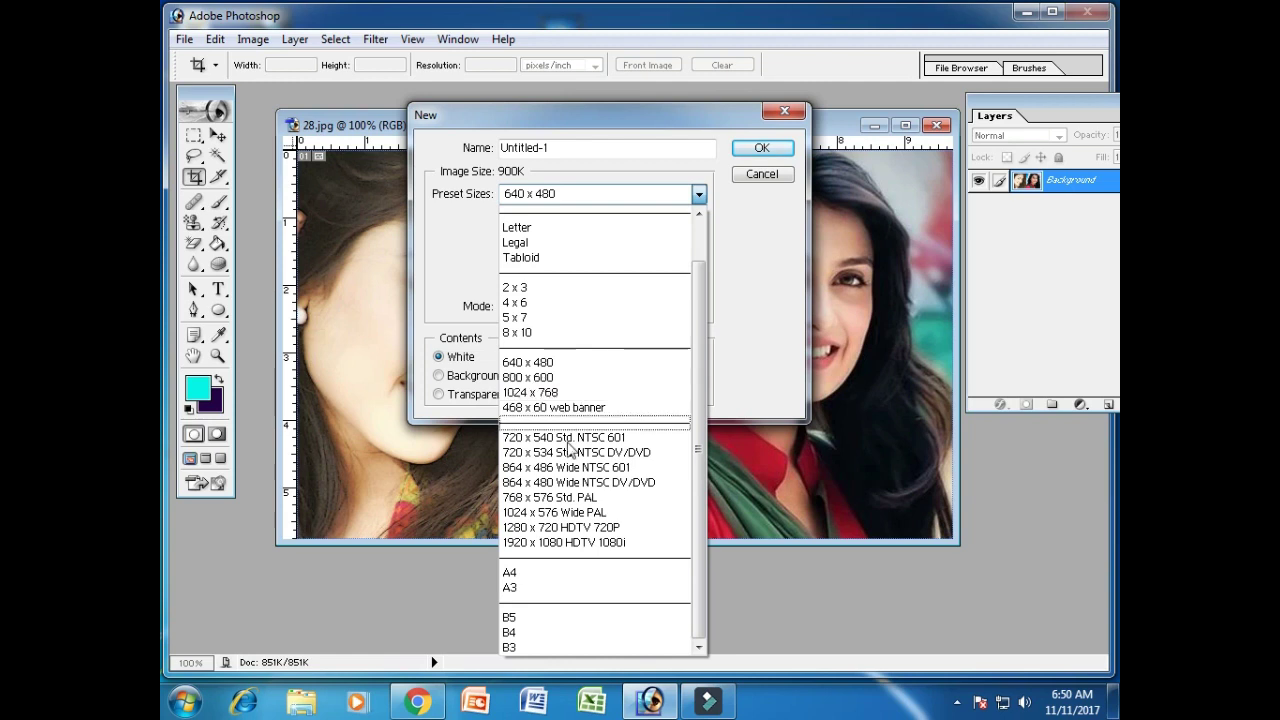
click(556, 542)
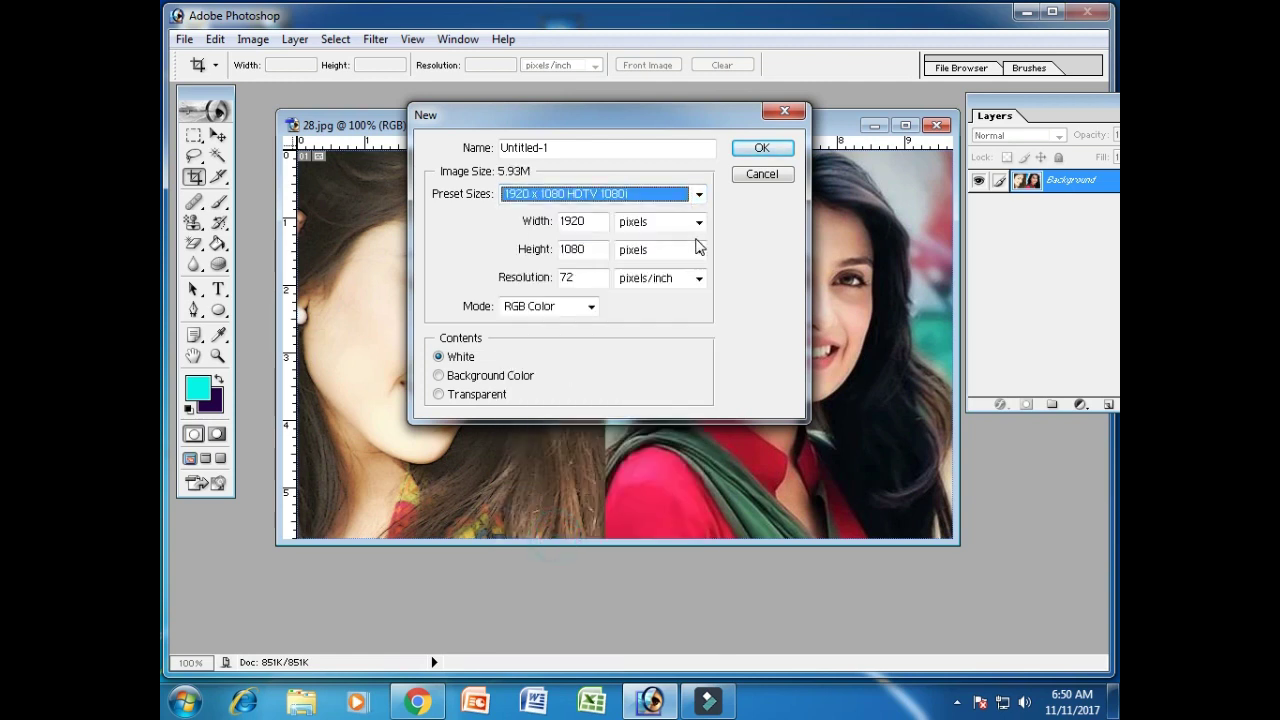
click(699, 194)
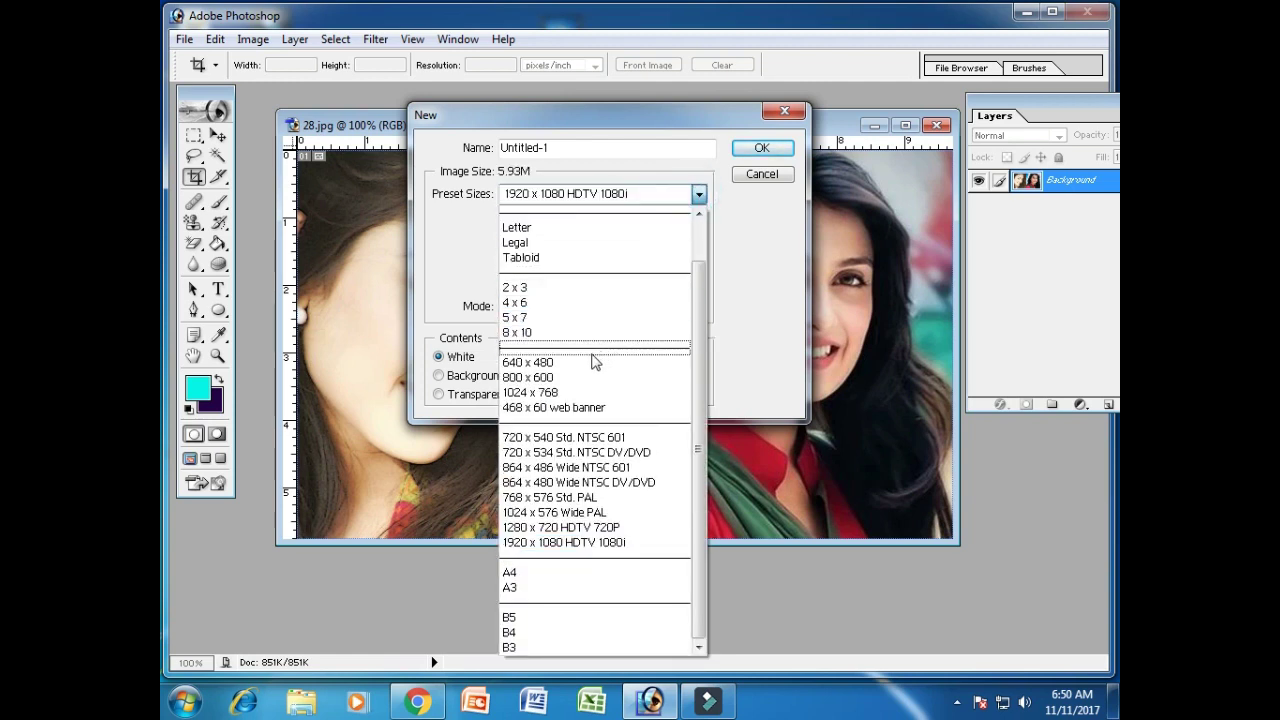
click(563, 312)
click(762, 148)
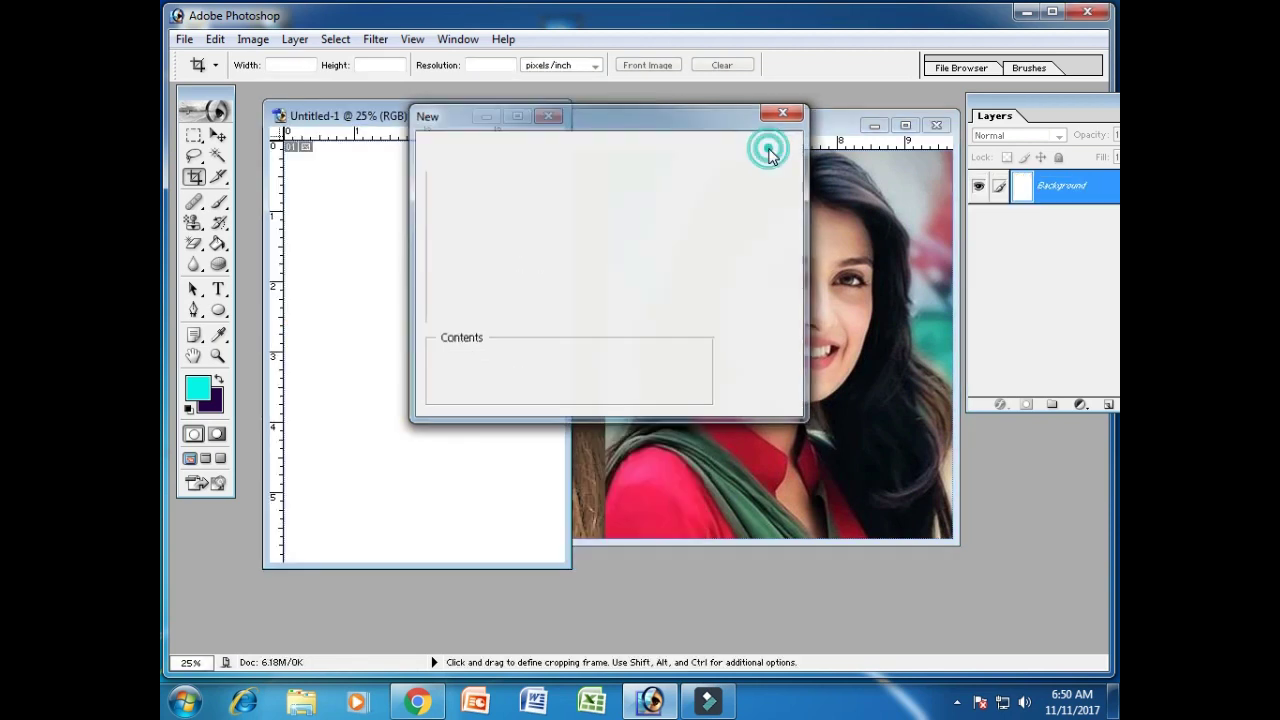
click(548, 116)
- Create the blank document at 6 x 4 inches, 300 pixels/inch
click(184, 39)
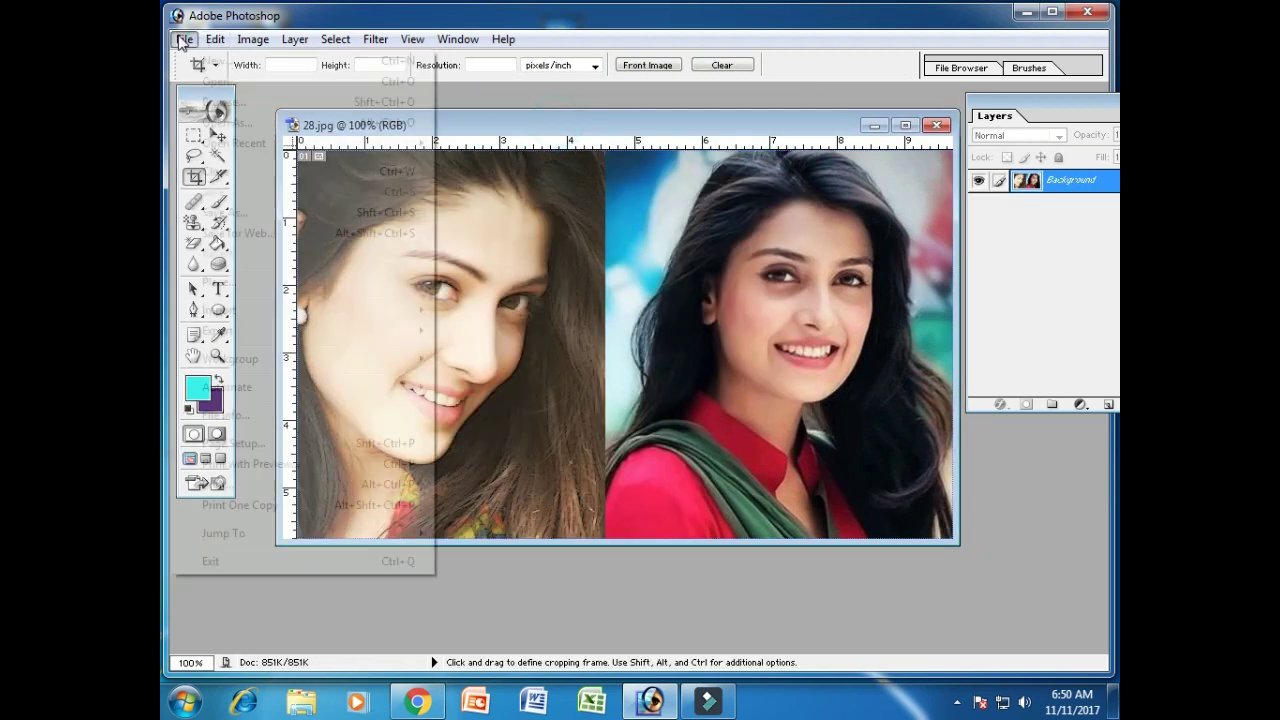
click(210, 58)
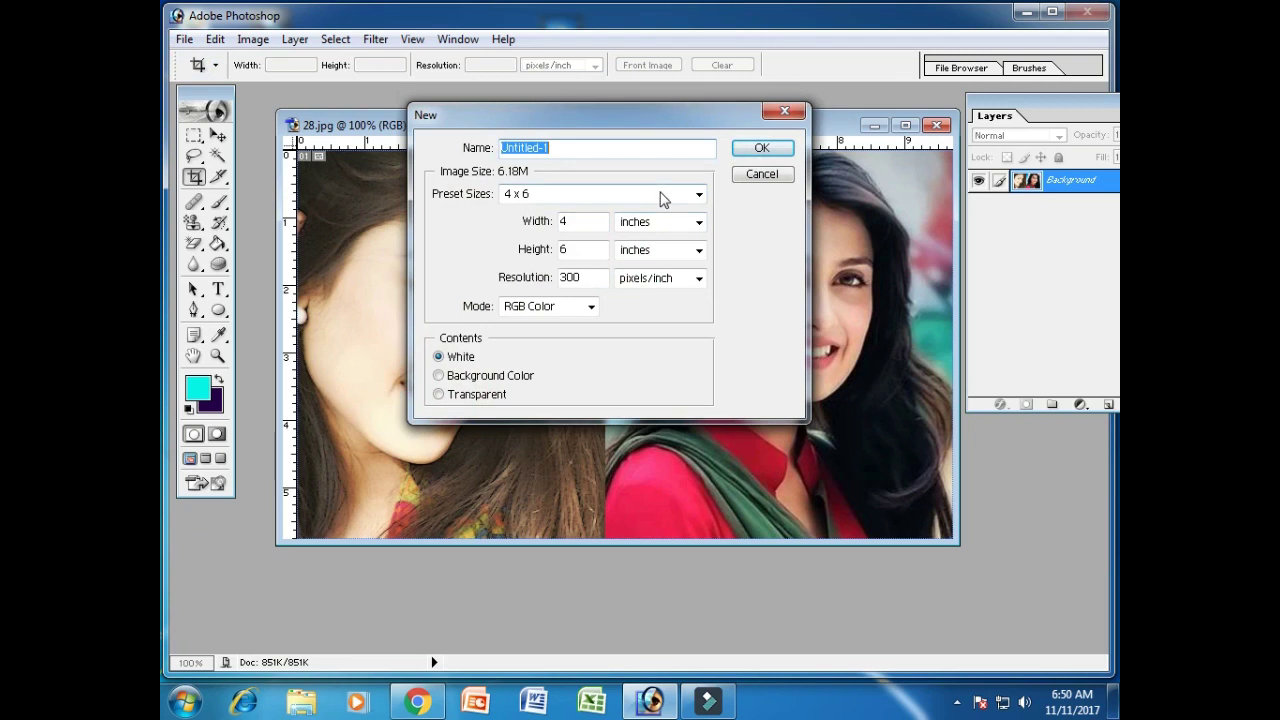
drag(588, 222, 550, 228)
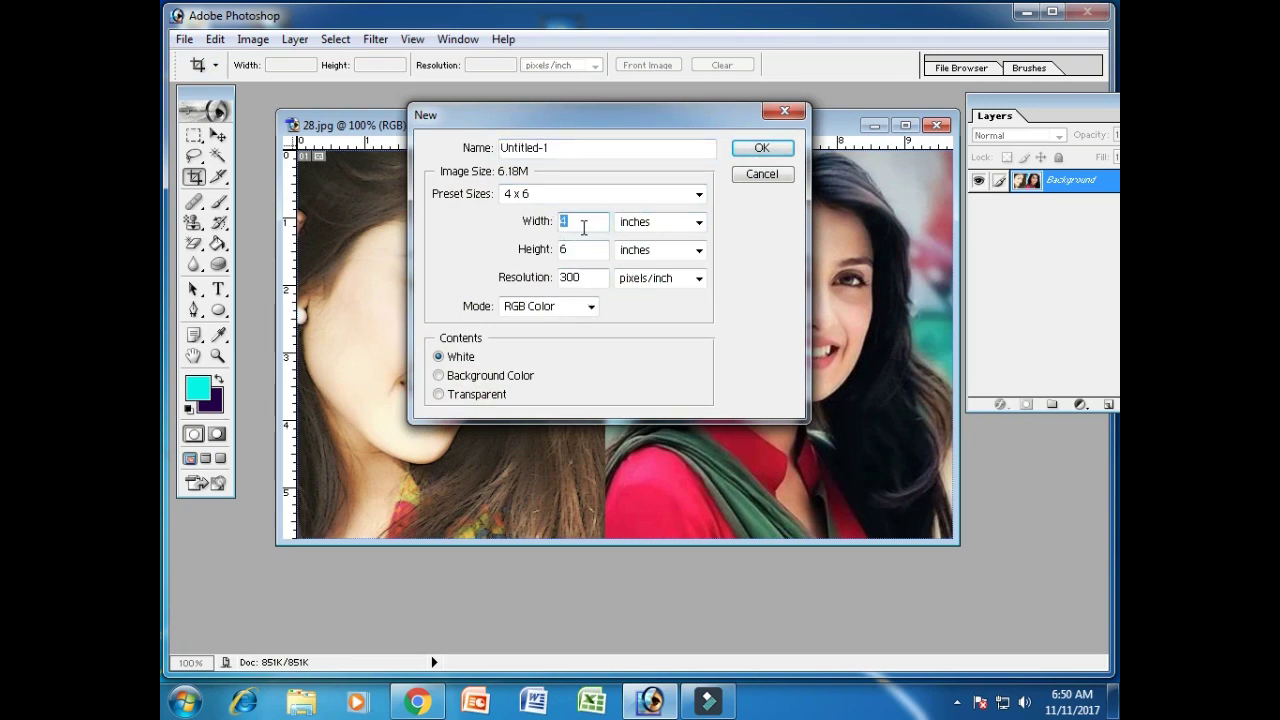
text(6)
key(Tab)
key(Tab)
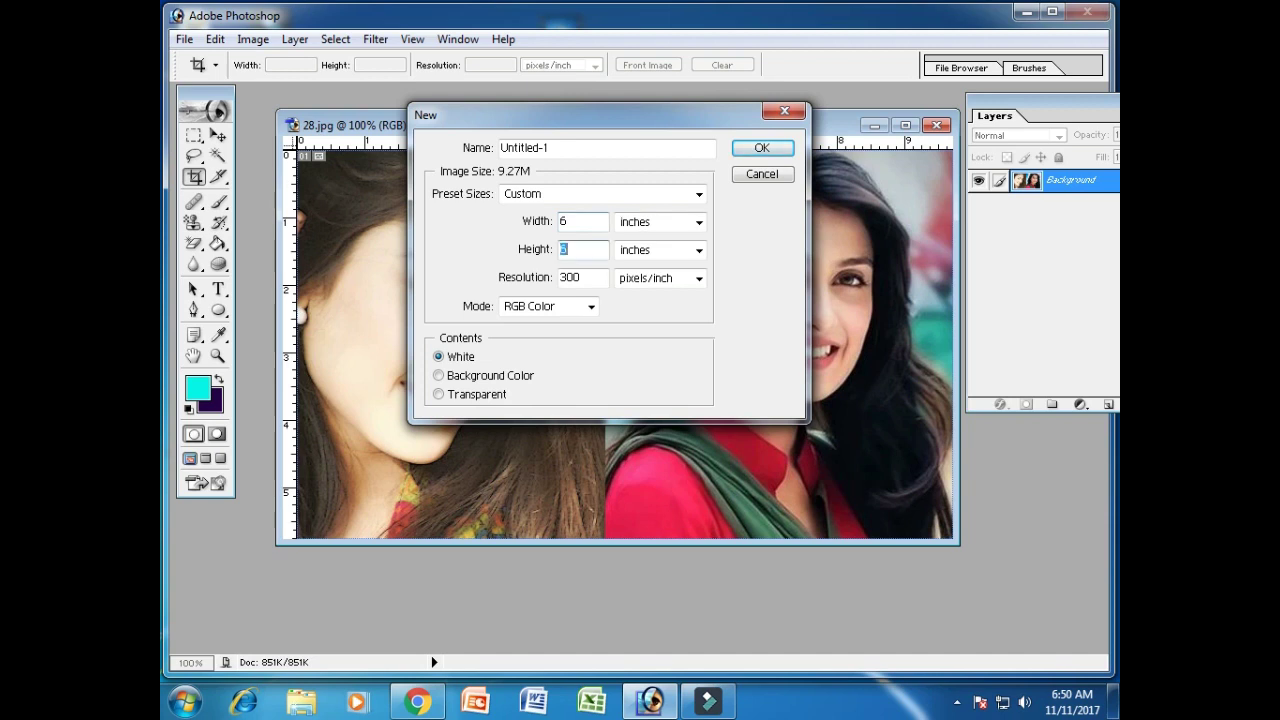
text(4)
key(Return)
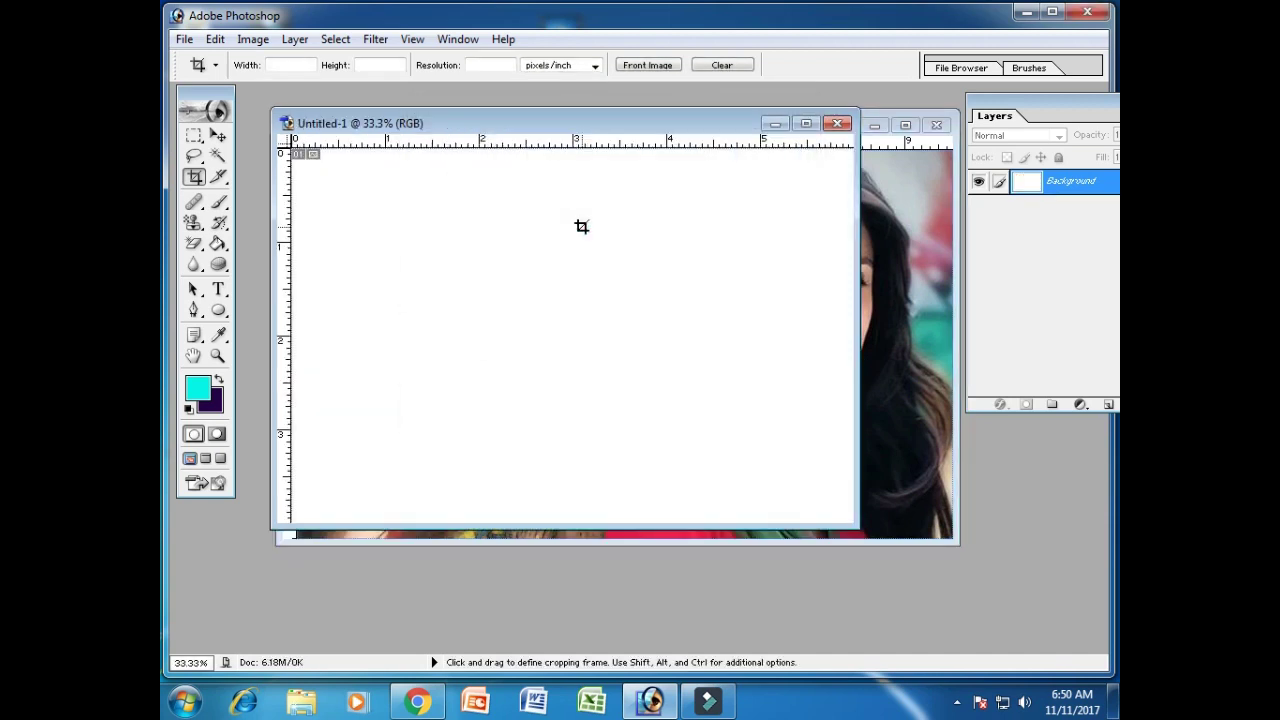
- Move Untitled-1 aside, bring 28.jpg forward, and marquee the right-hand portrait
drag(517, 132, 670, 132)
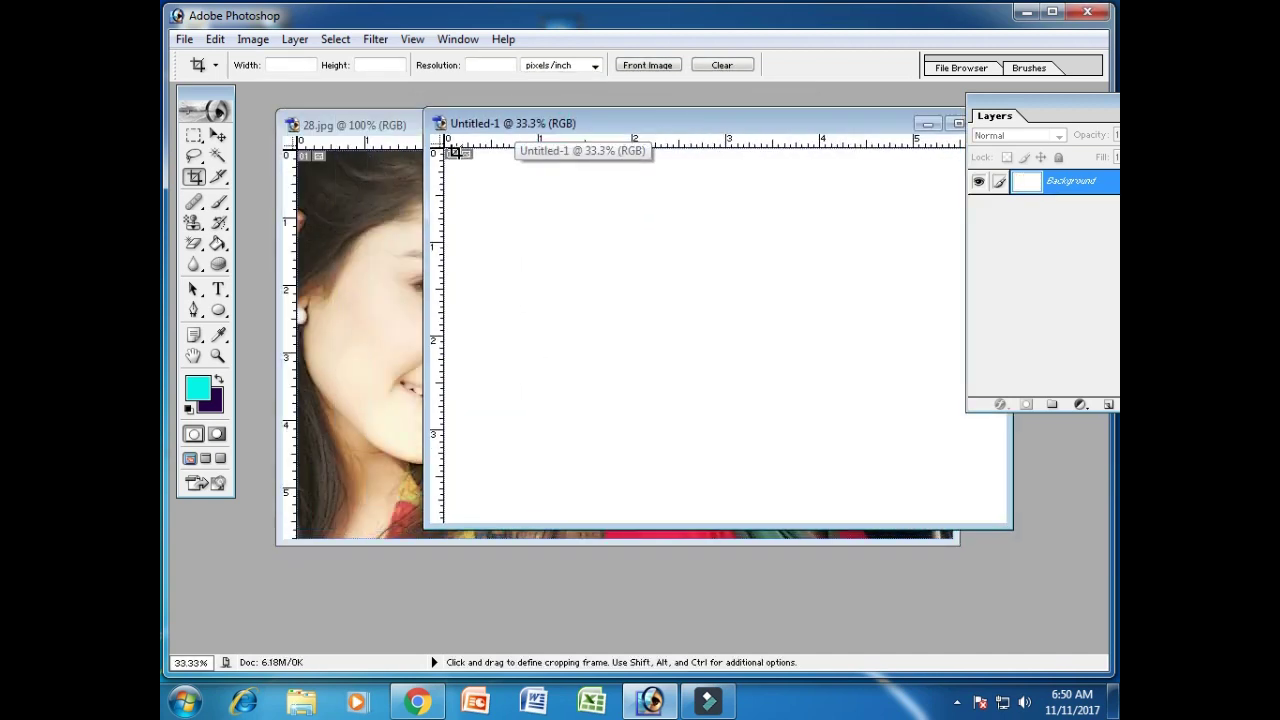
key(ctrl+Tab)
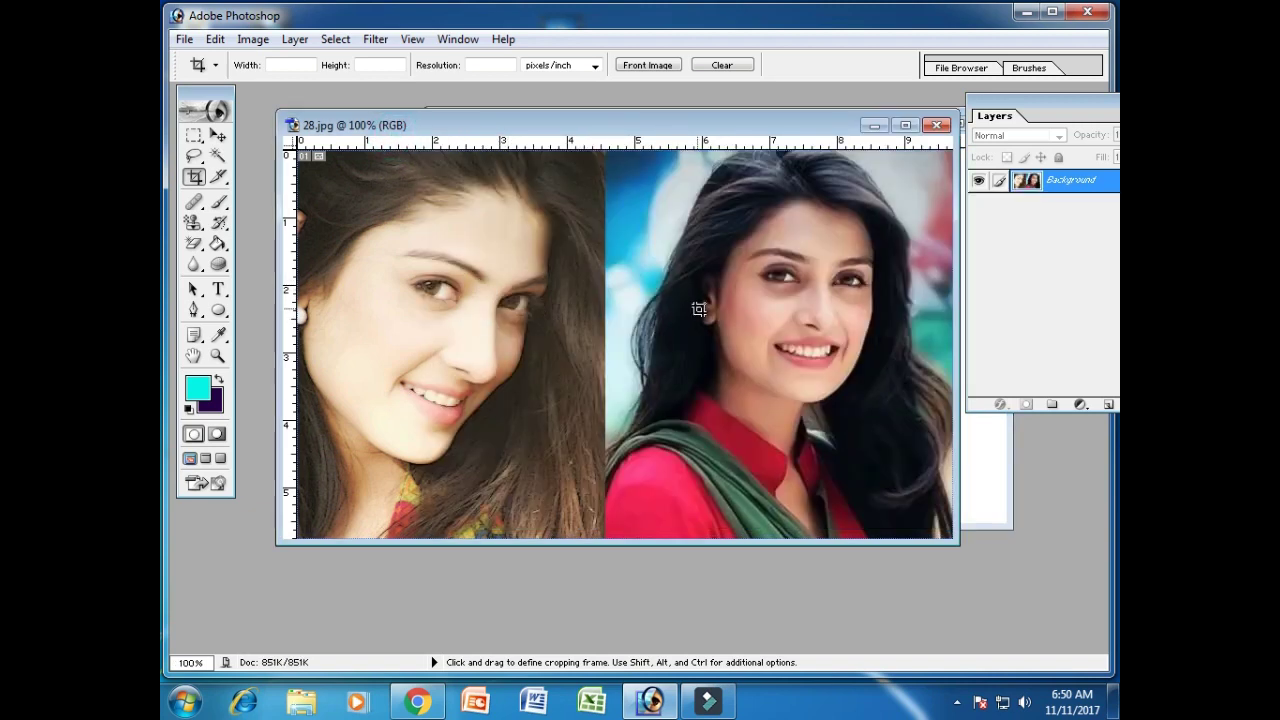
drag(601, 127, 580, 153)
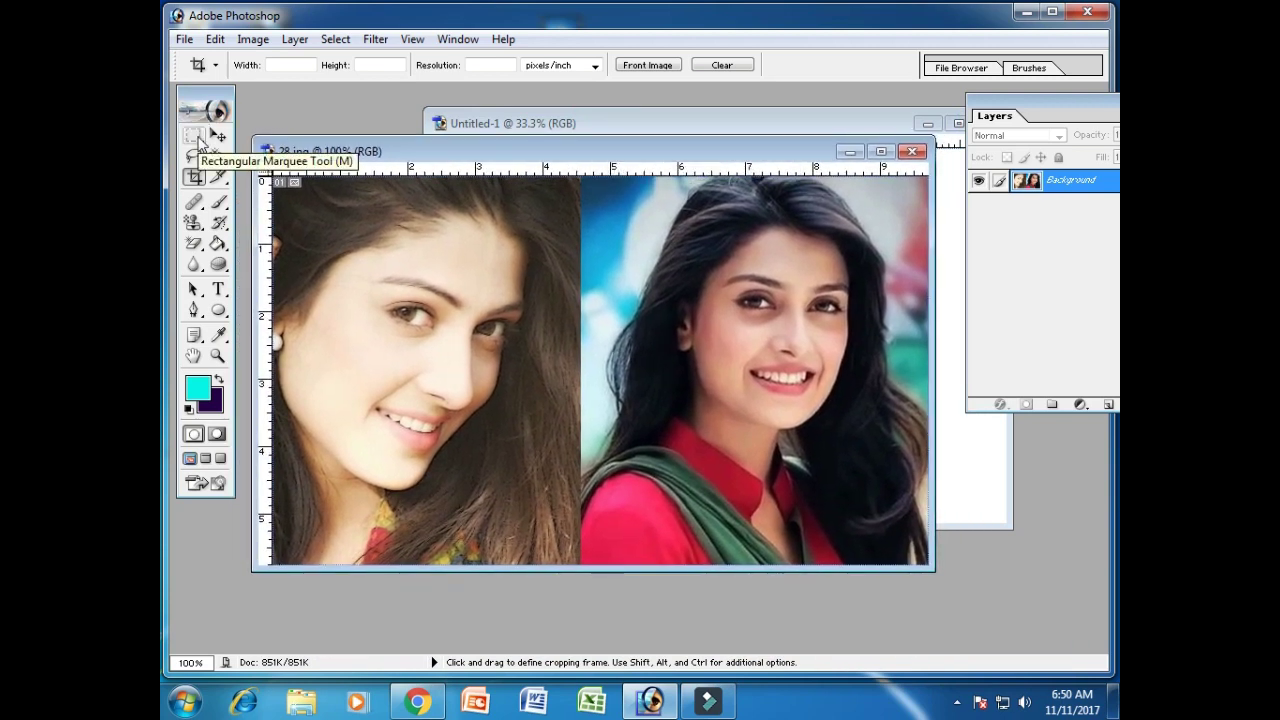
click(196, 137)
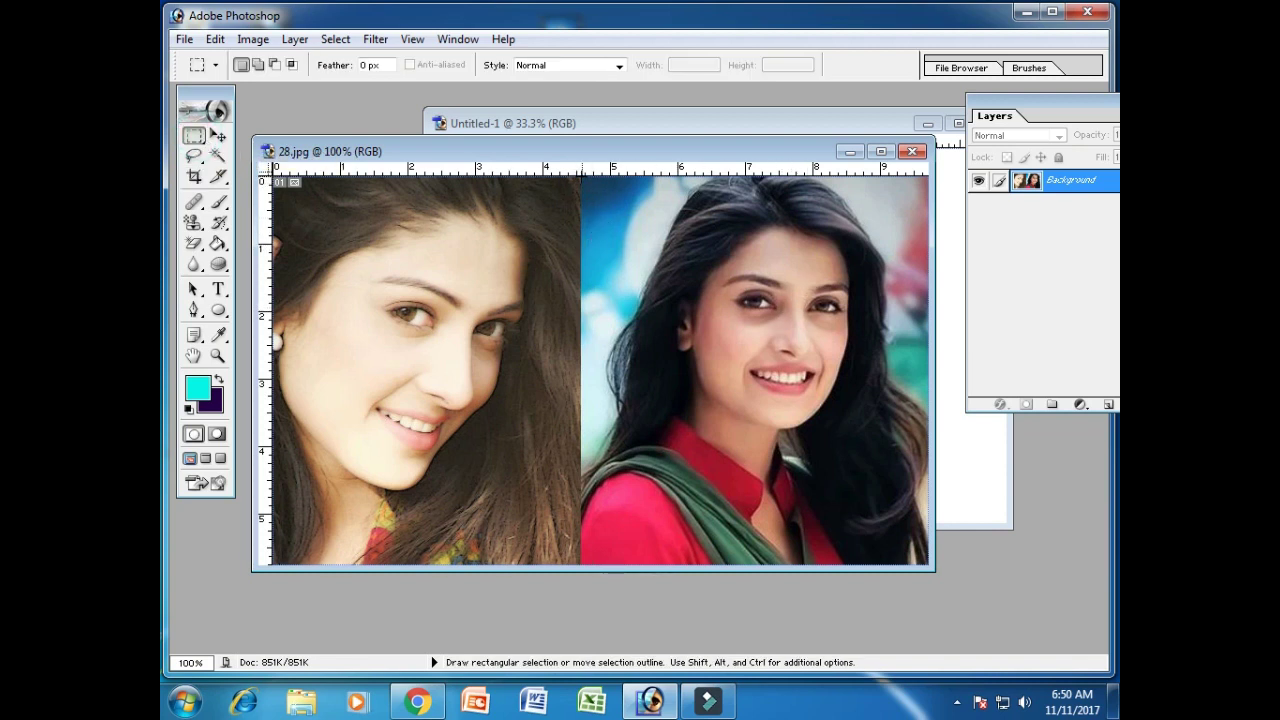
drag(582, 178, 790, 393)
drag(930, 567, 929, 581)
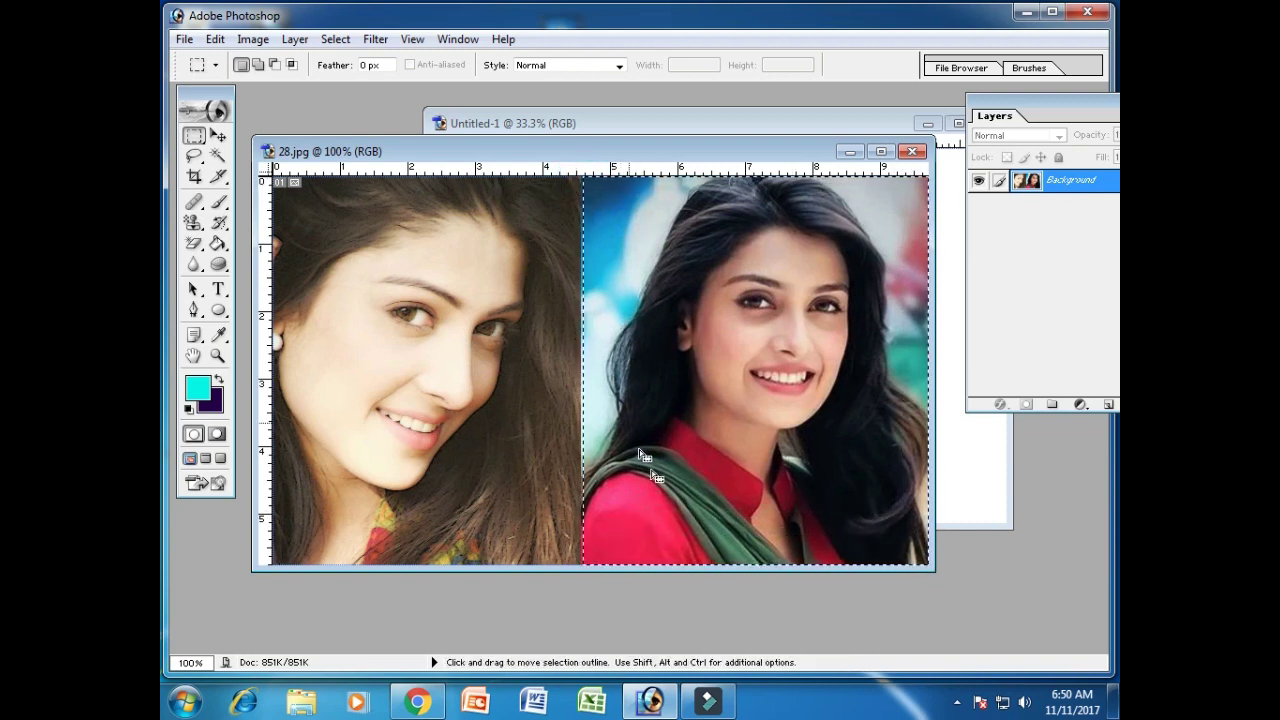
- Cut the selected portrait, minimize 28.jpg, and position Untitled-1 in front
click(215, 40)
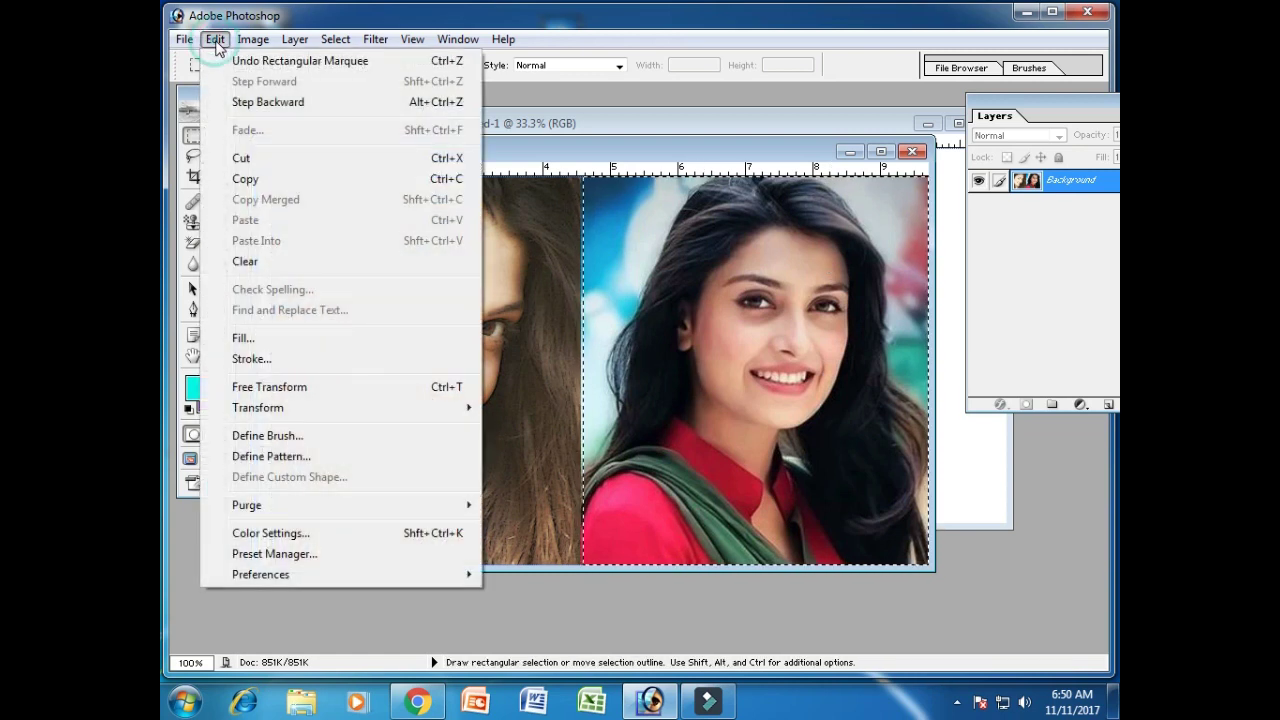
click(268, 159)
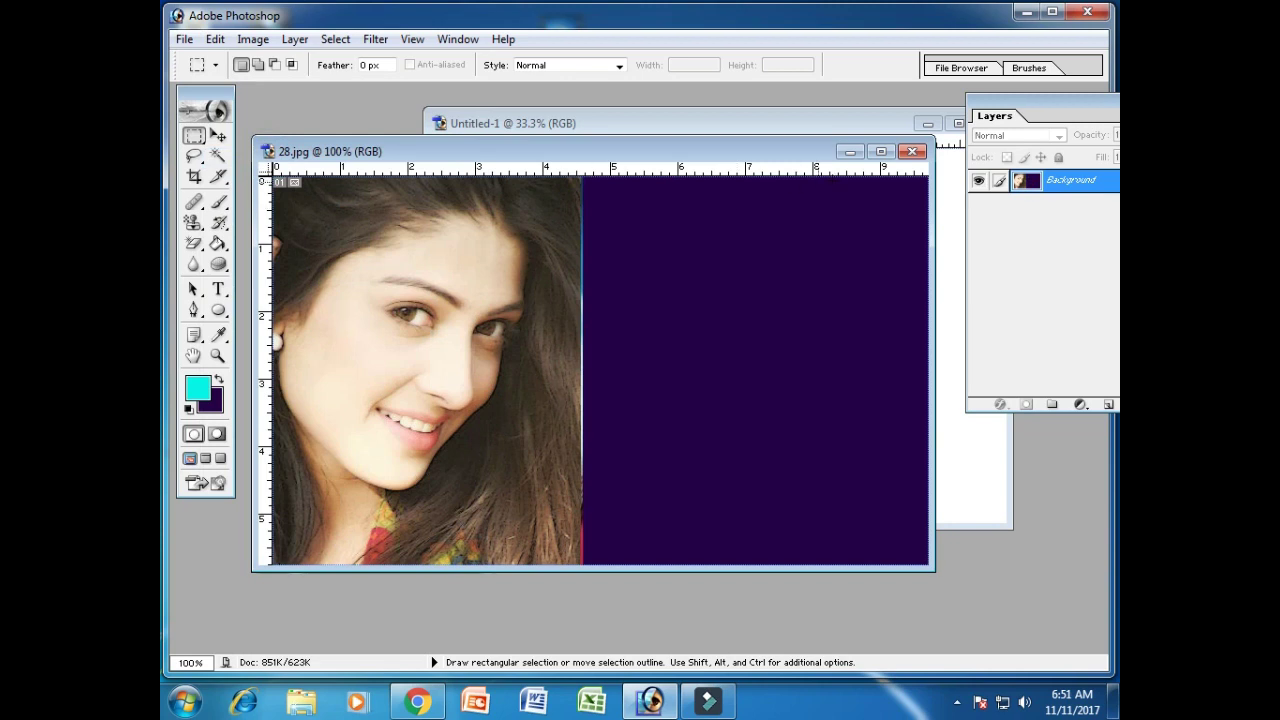
click(850, 152)
drag(808, 124, 609, 133)
drag(520, 120, 553, 124)
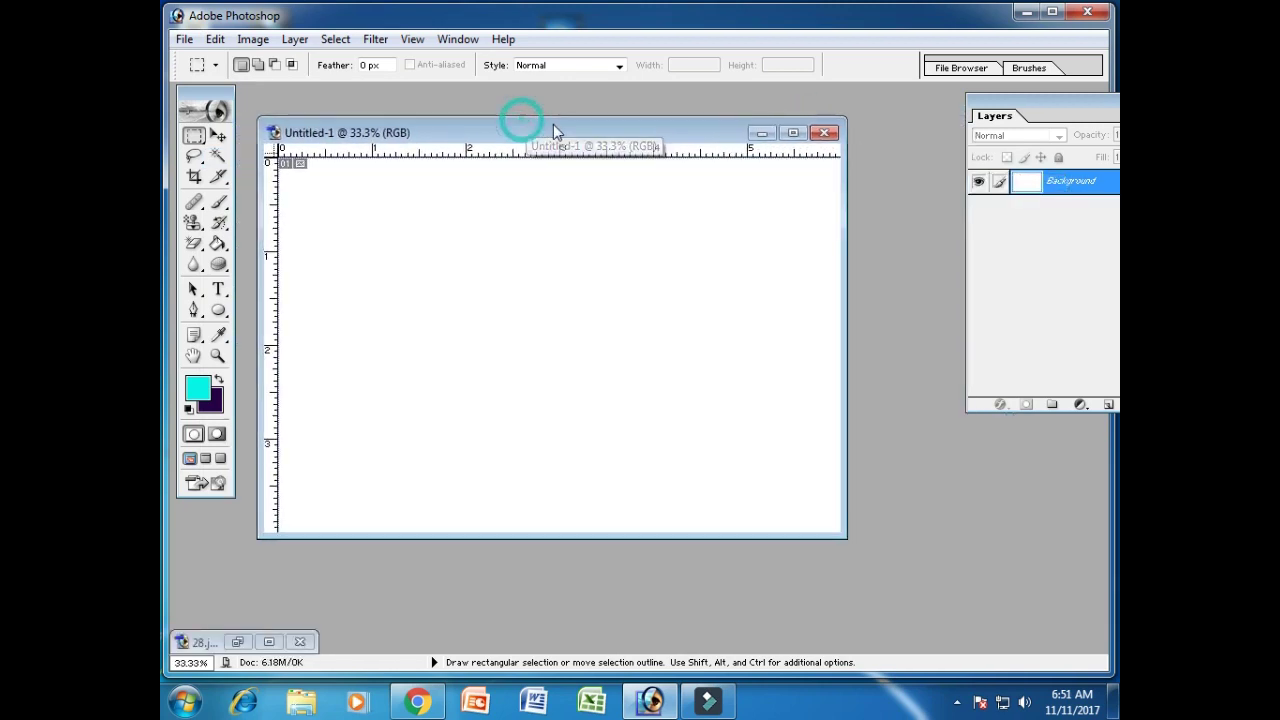
click(216, 44)
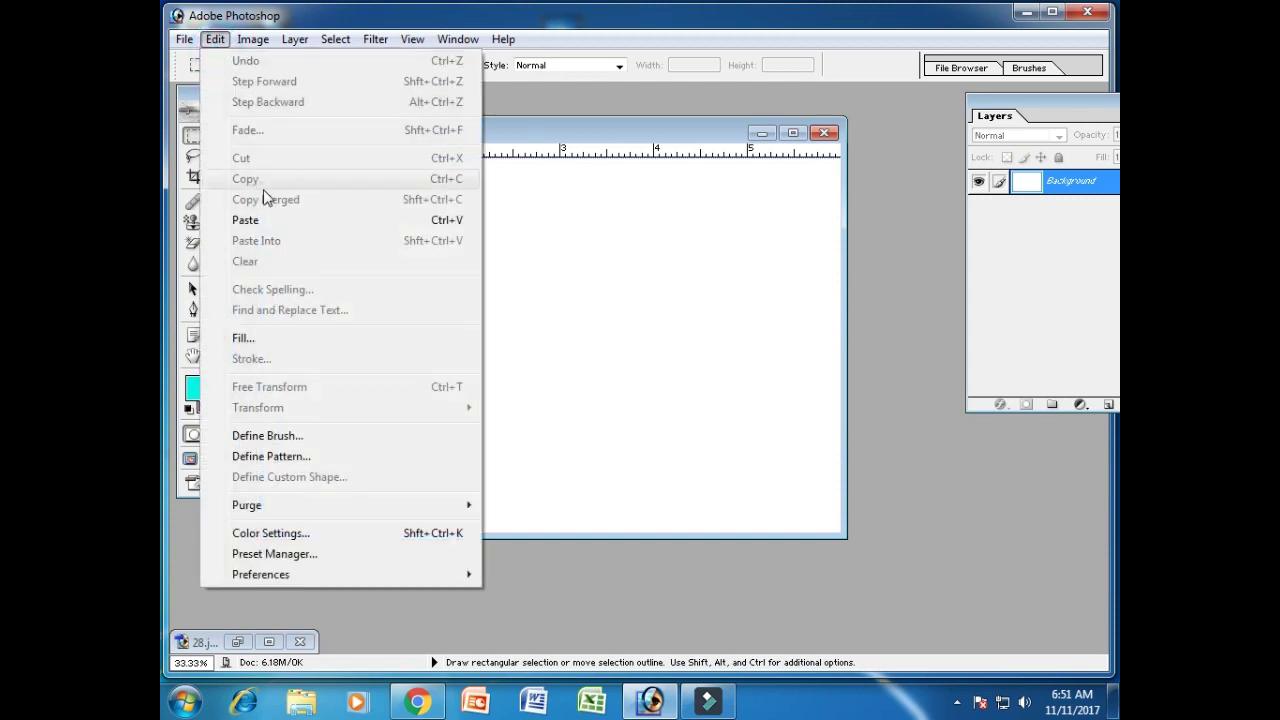
- Paste the portrait into Untitled-1 as Layer 1 and move it top-left
click(279, 220)
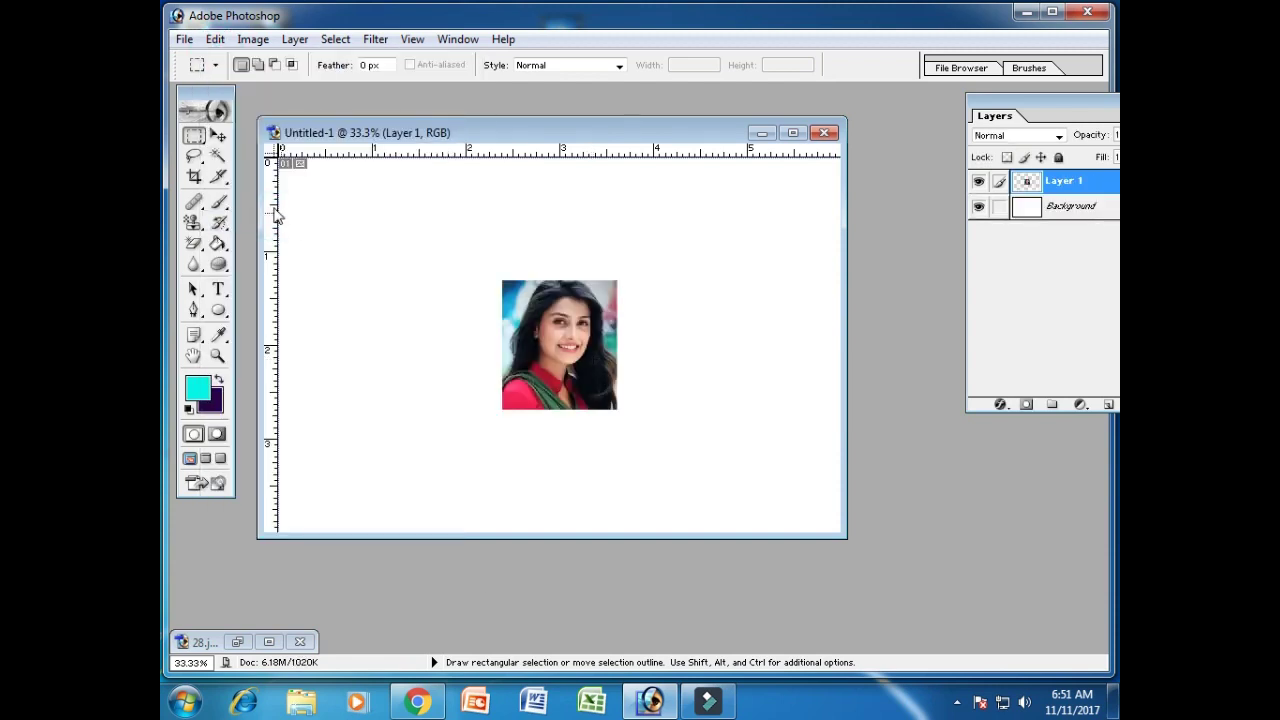
click(218, 135)
mouse_move(595, 384)
mouse_down()
mouse_move(384, 300)
mouse_move(391, 284)
mouse_up()
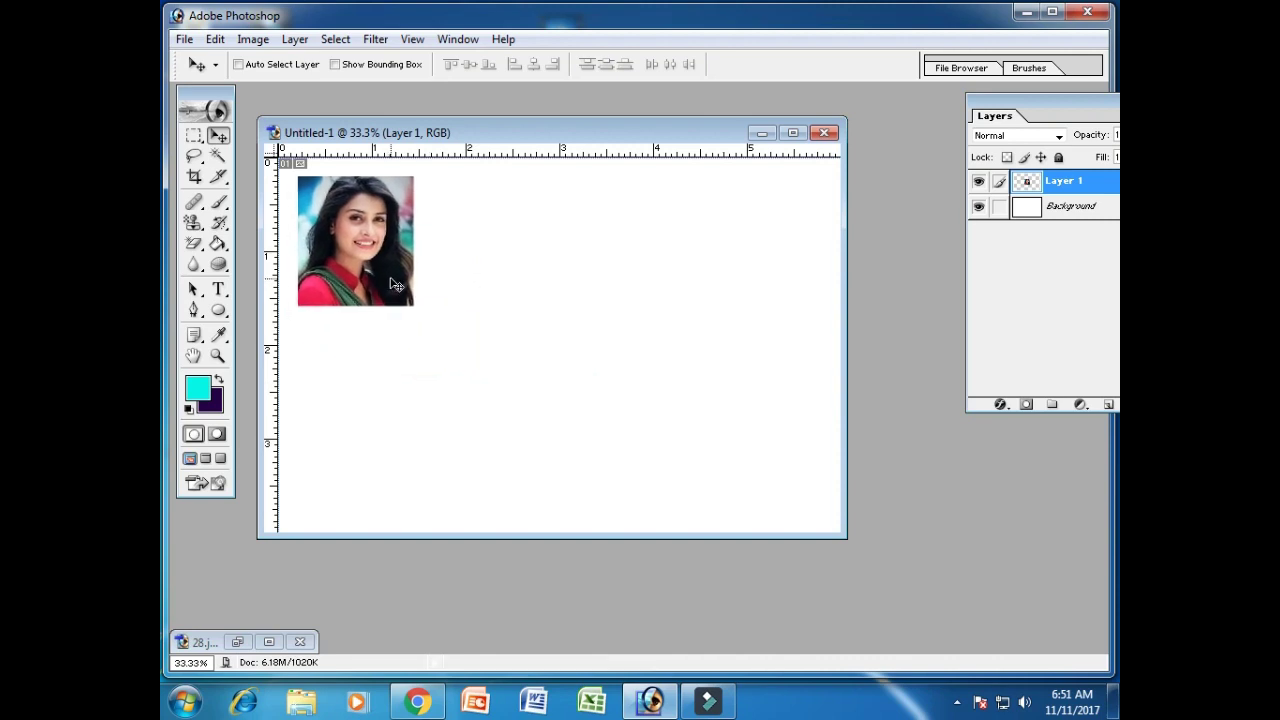
- Free-transform the portrait to about 236.6% by 233.0% and commit
click(216, 40)
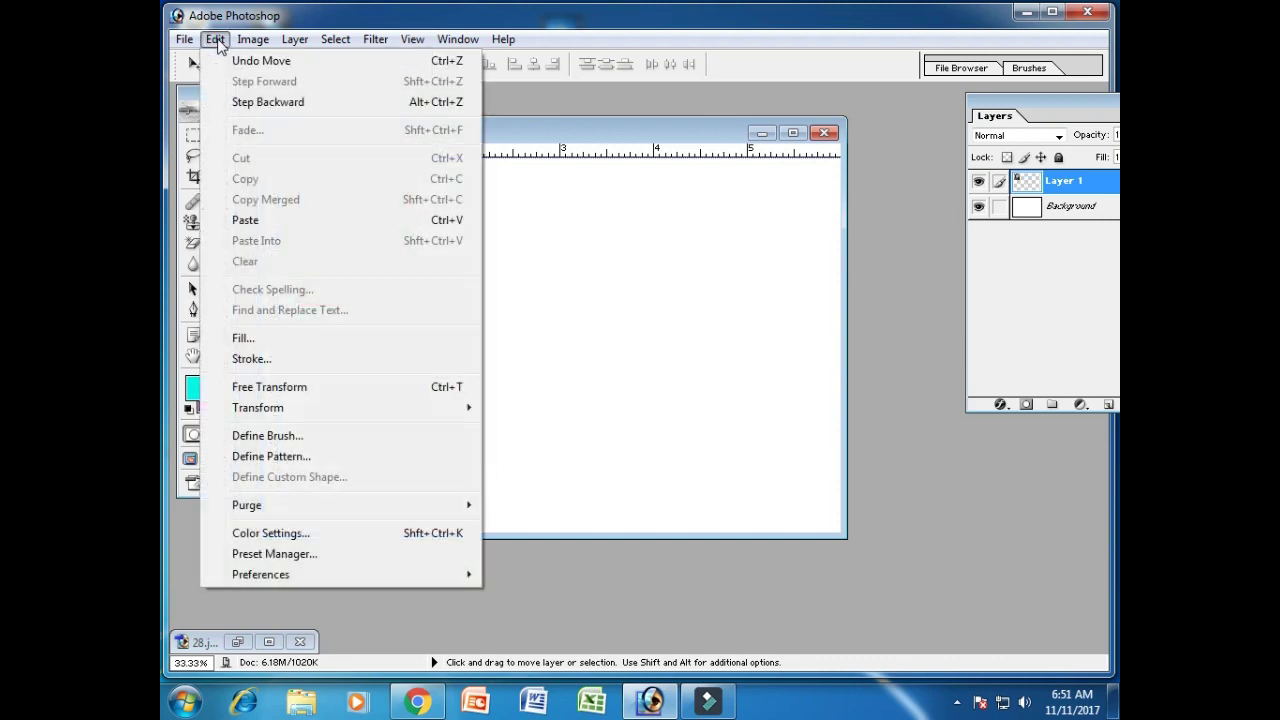
click(321, 392)
drag(420, 307, 594, 522)
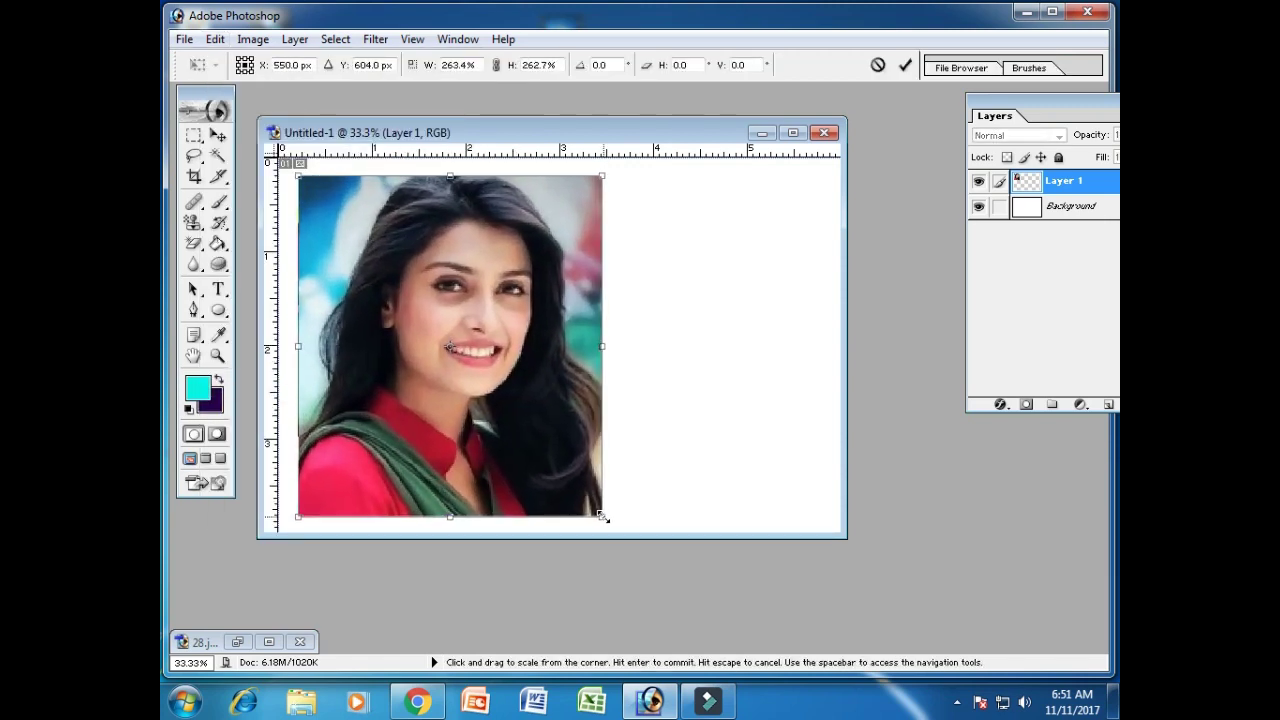
mouse_move(513, 361)
mouse_down()
mouse_move(496, 335)
mouse_move(501, 352)
mouse_up()
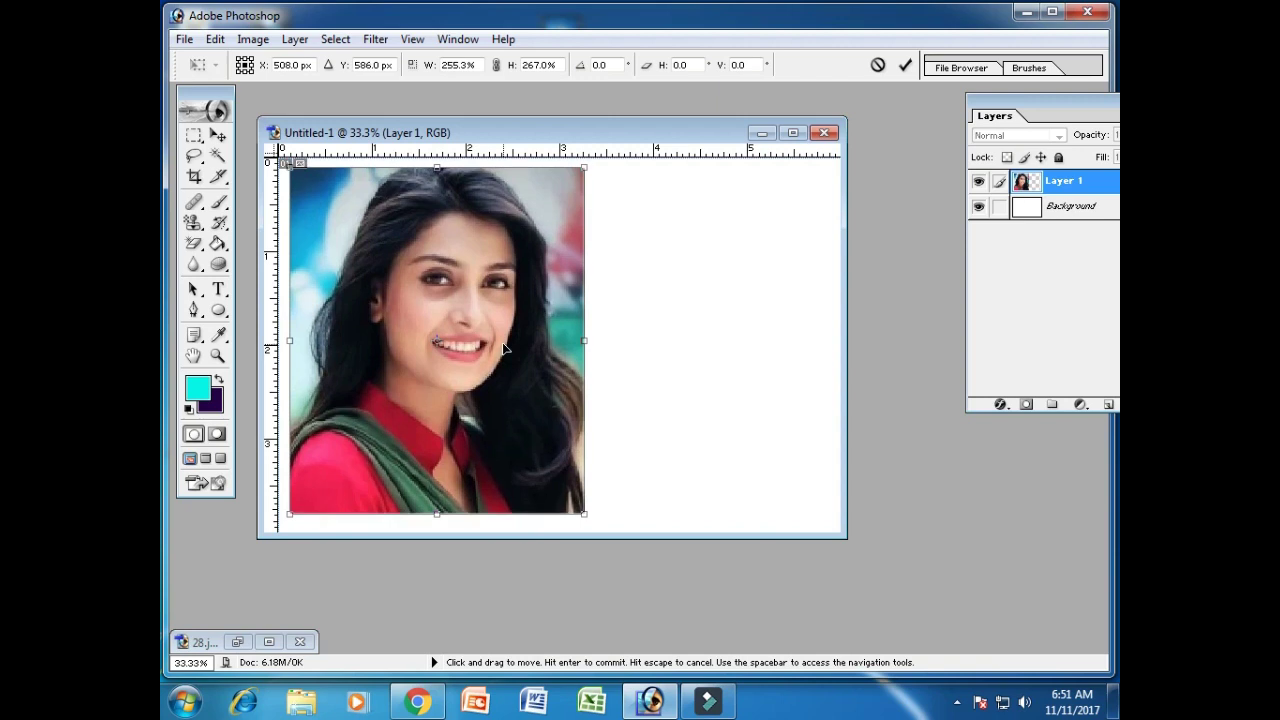
drag(572, 334, 551, 337)
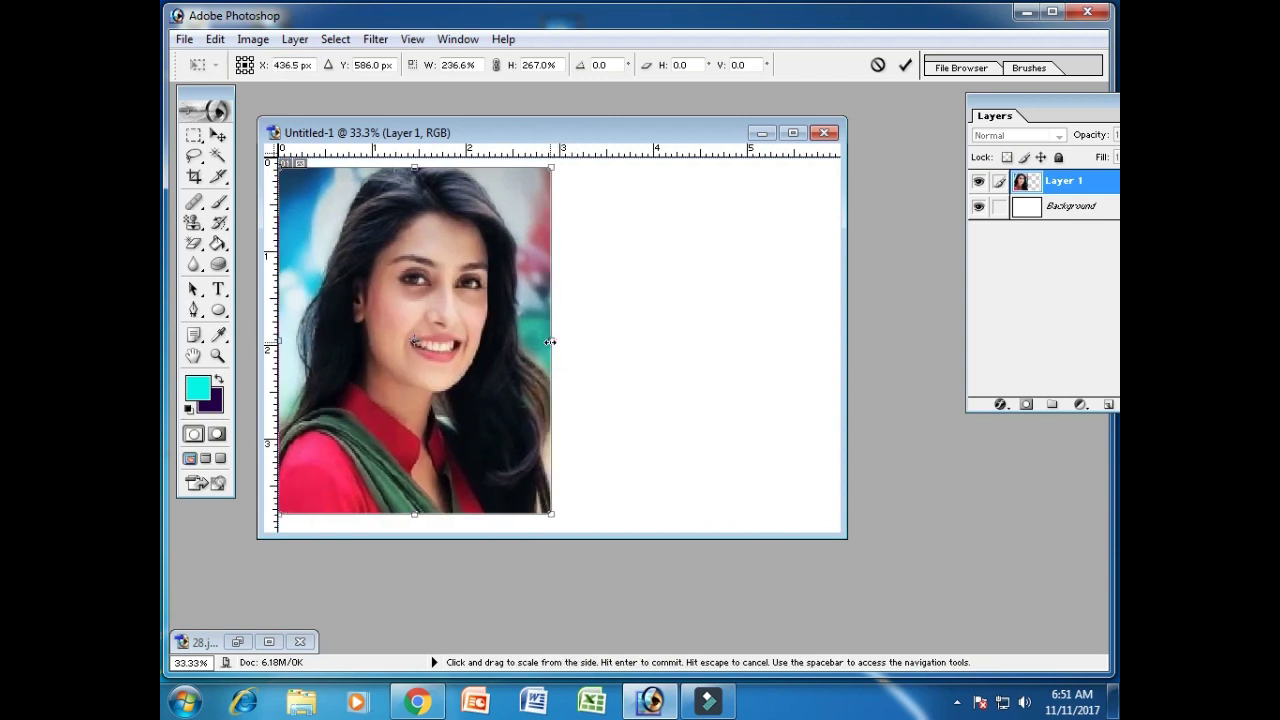
drag(424, 514, 421, 470)
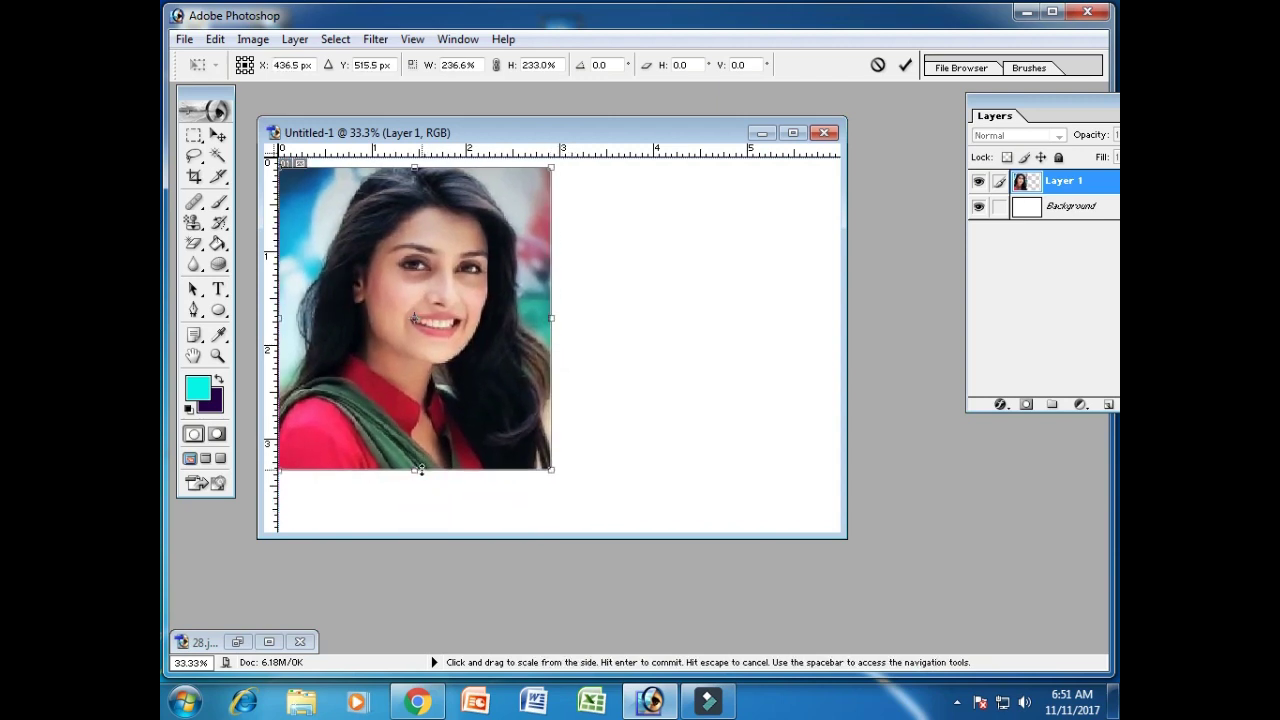
key(Return)
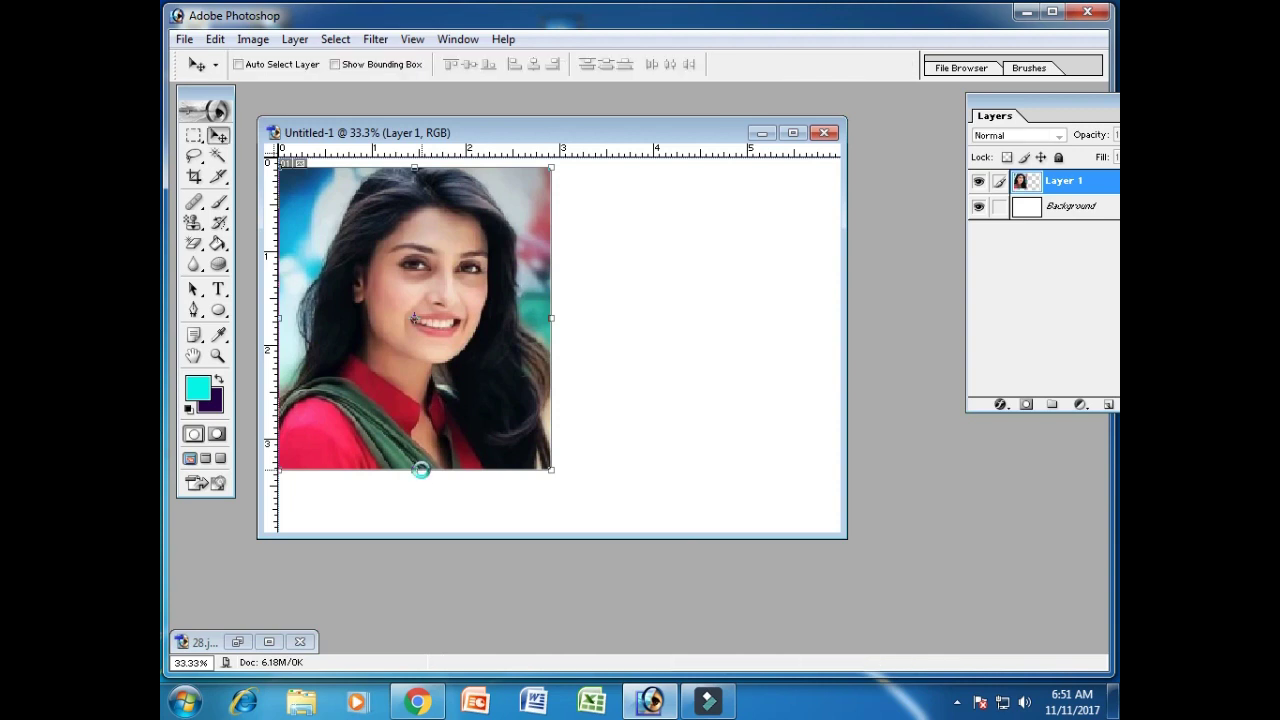
drag(431, 344, 439, 360)
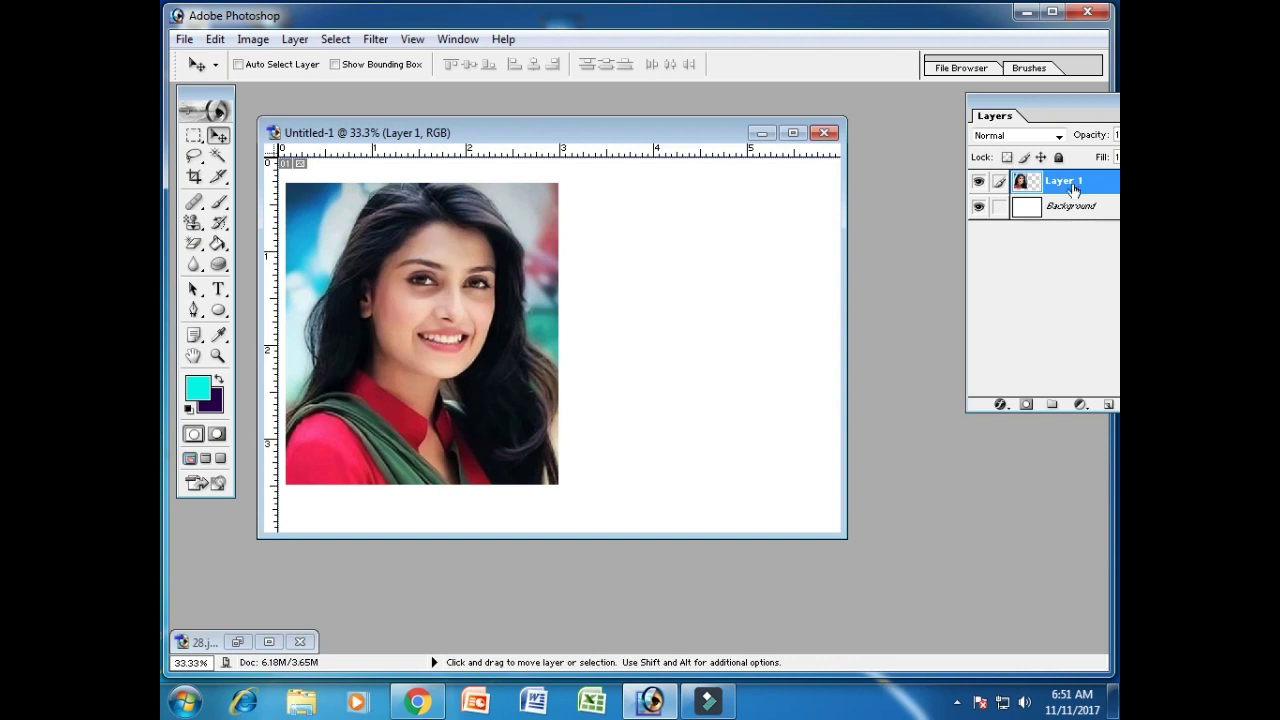
drag(1066, 110, 950, 110)
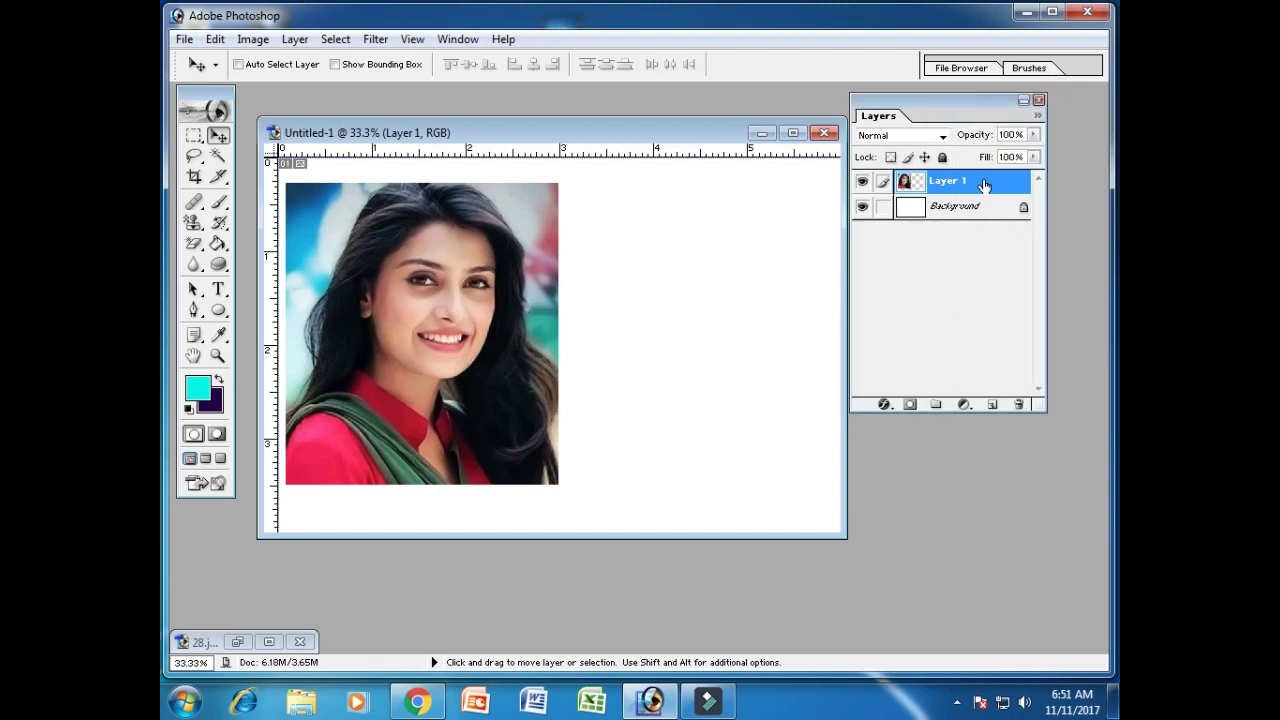
click(1040, 100)
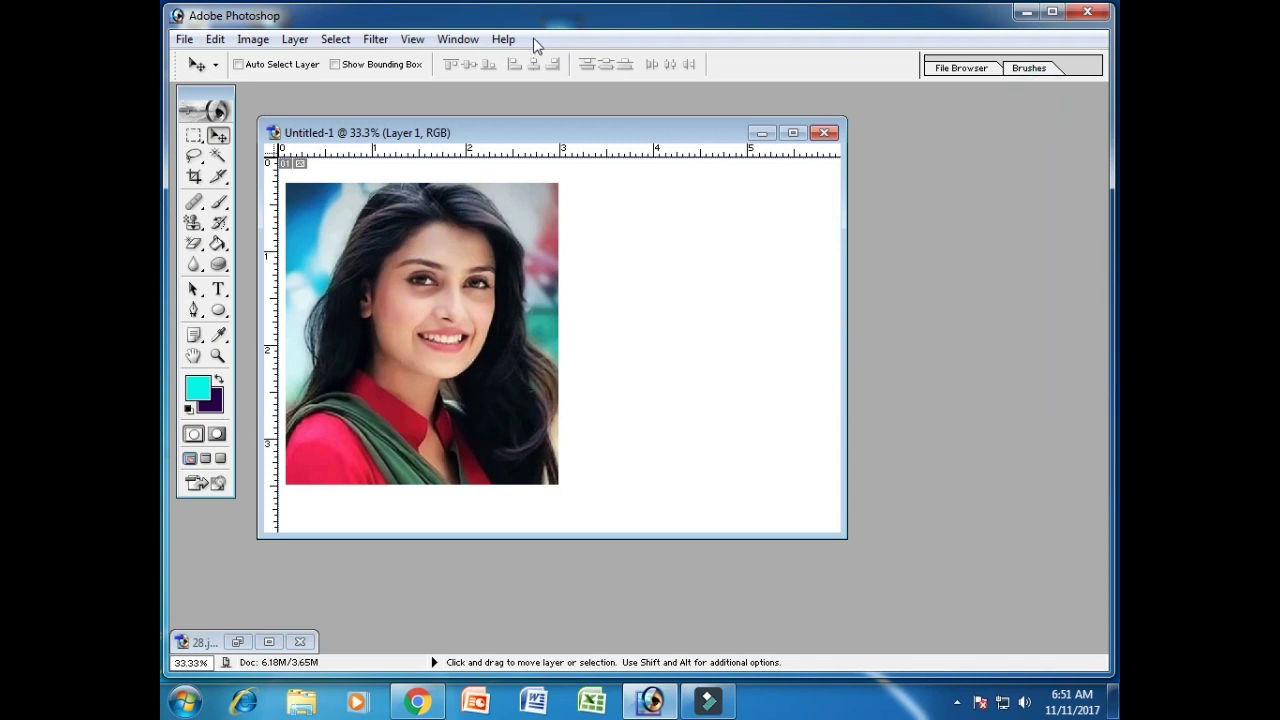
click(447, 40)
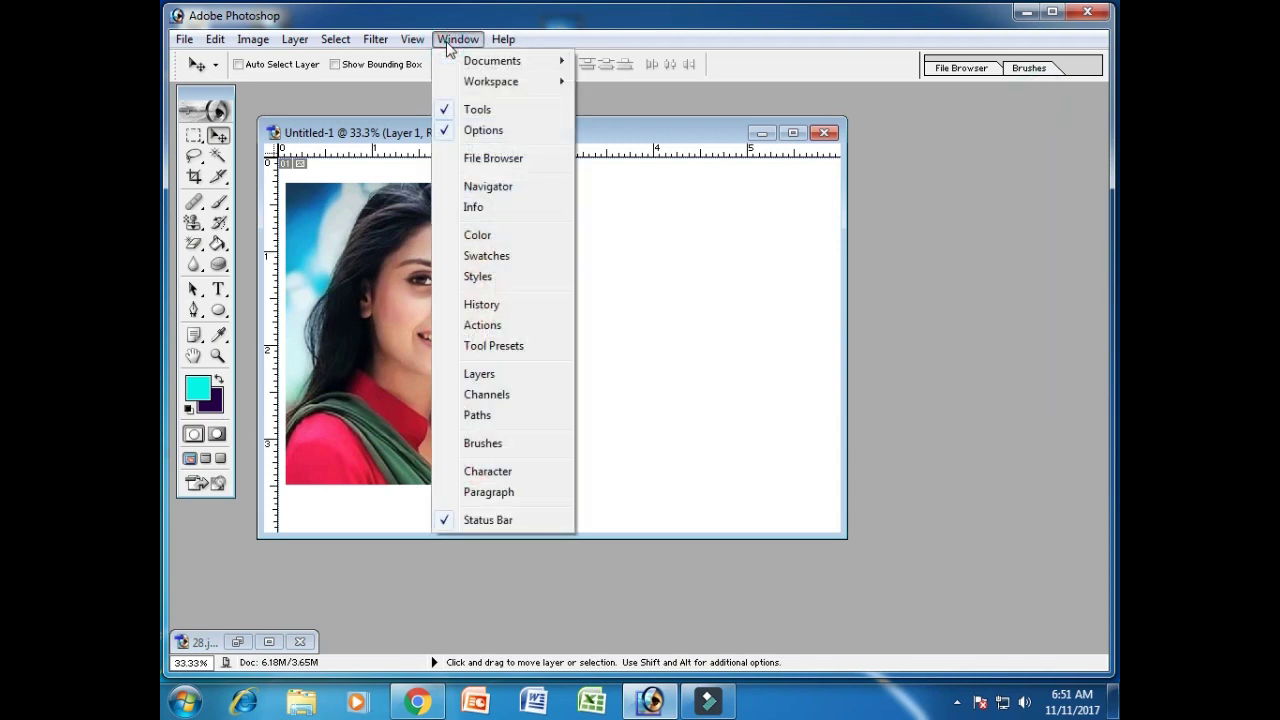
click(480, 374)
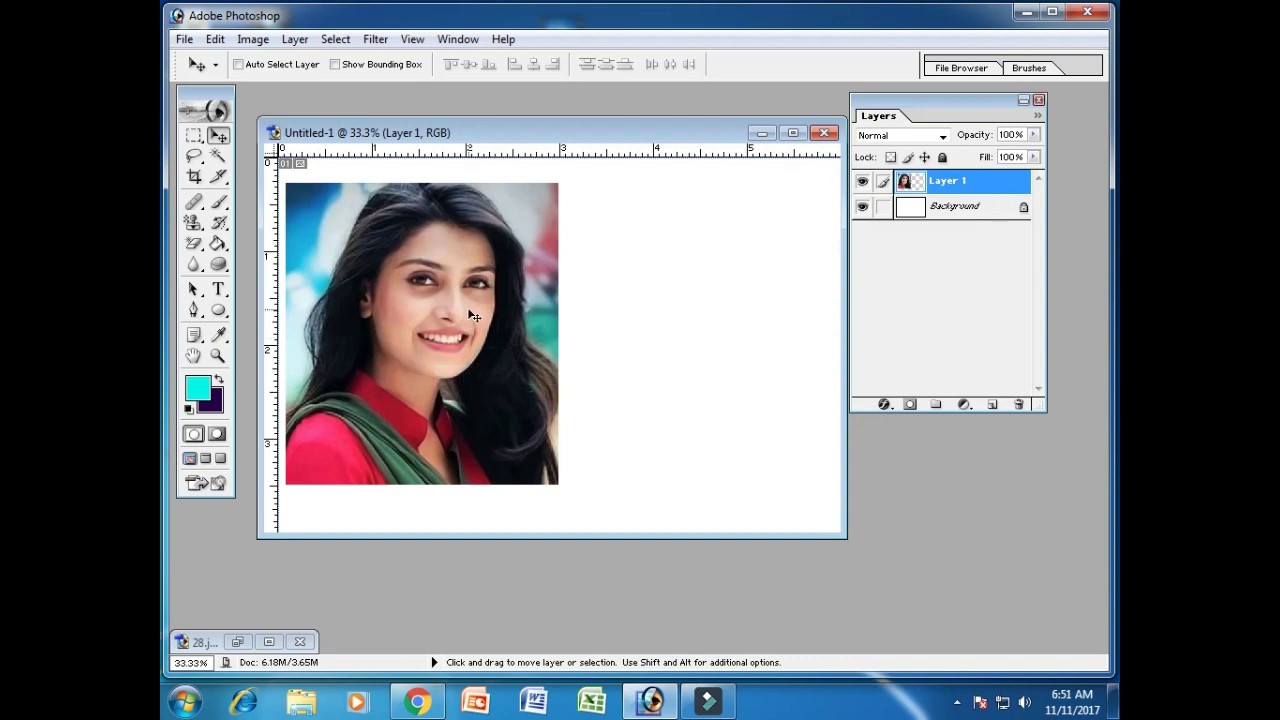
right_click(994, 190)
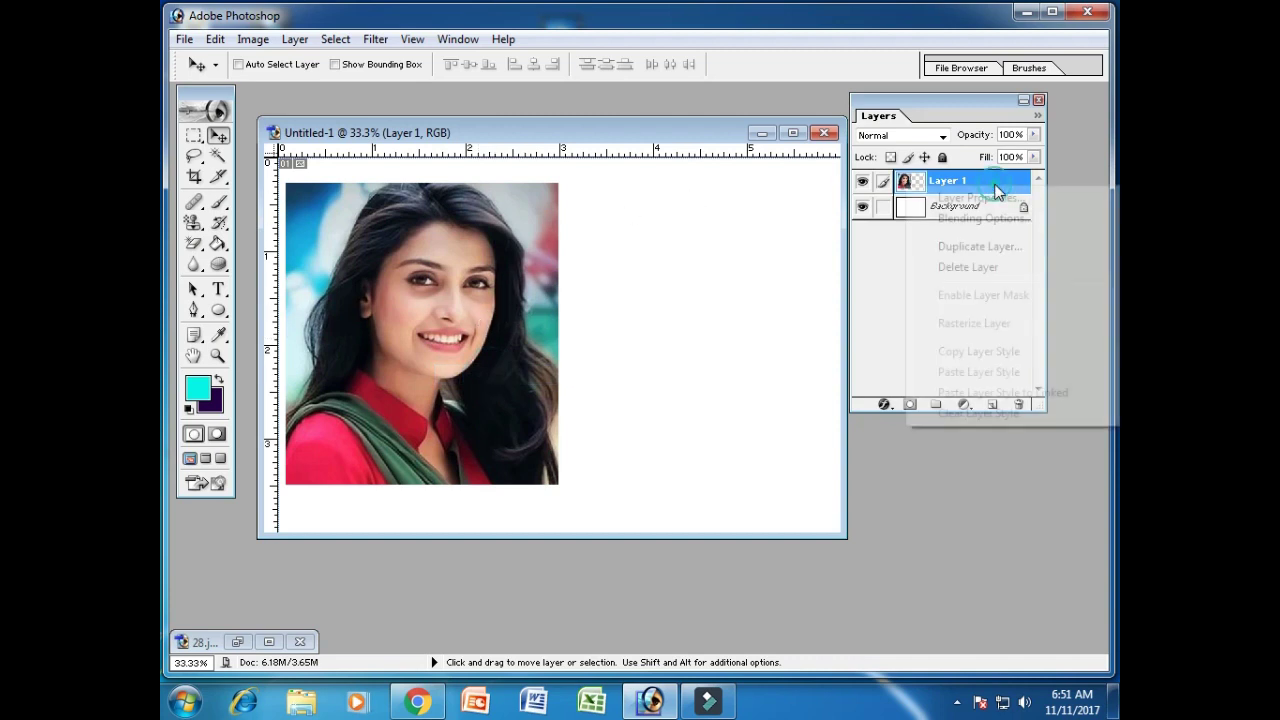
click(980, 246)
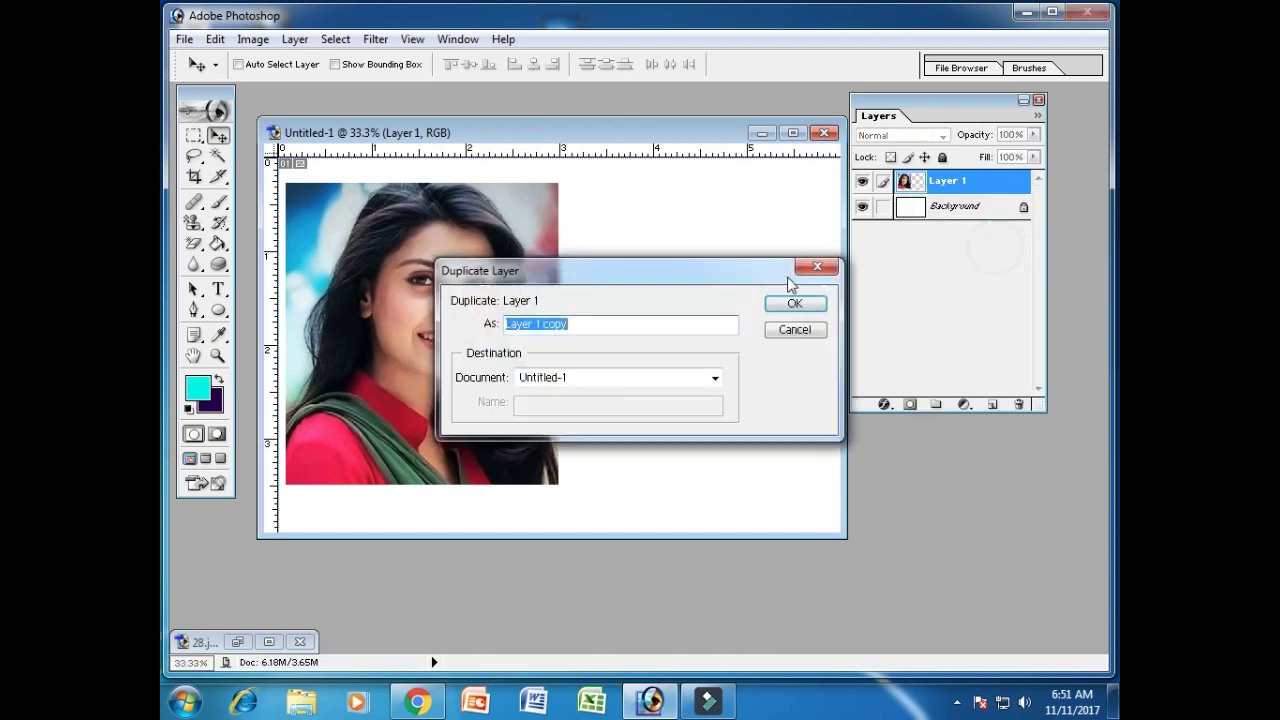
click(800, 302)
drag(368, 327, 644, 326)
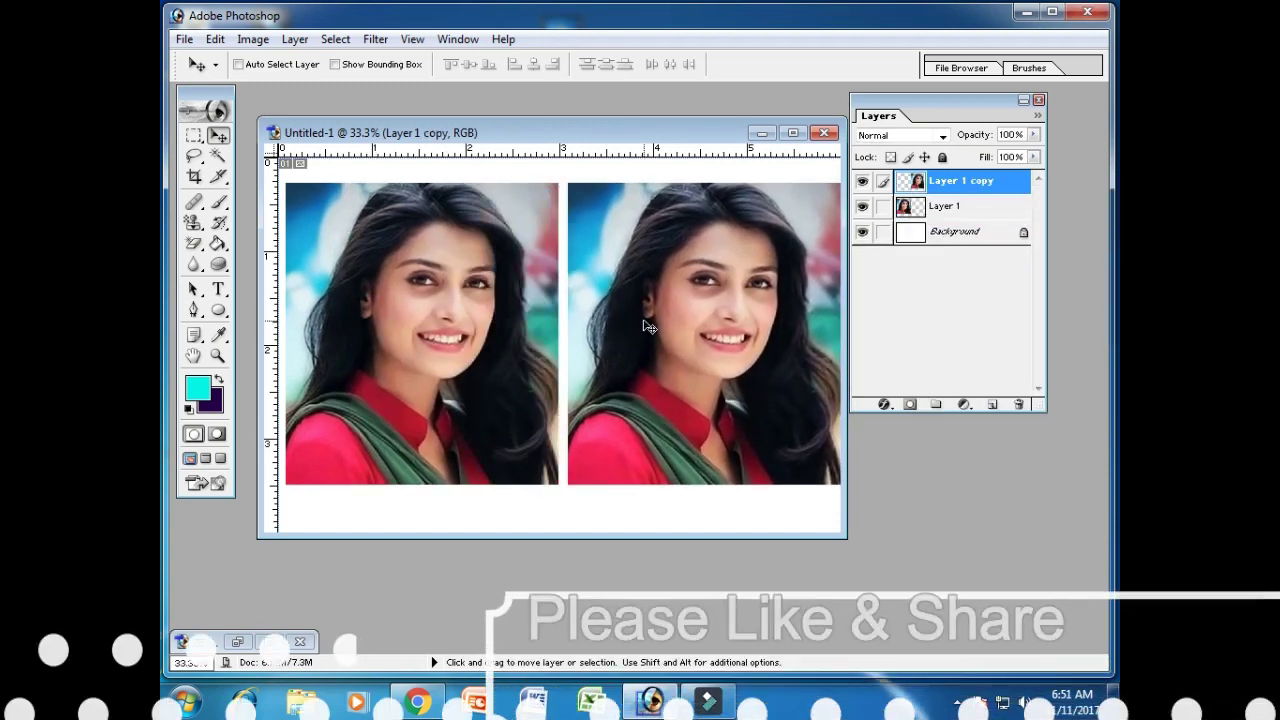
key(Left)
key(Left)
key(Left)
key(Left)
key(Left)
key(Left)
key(Down)
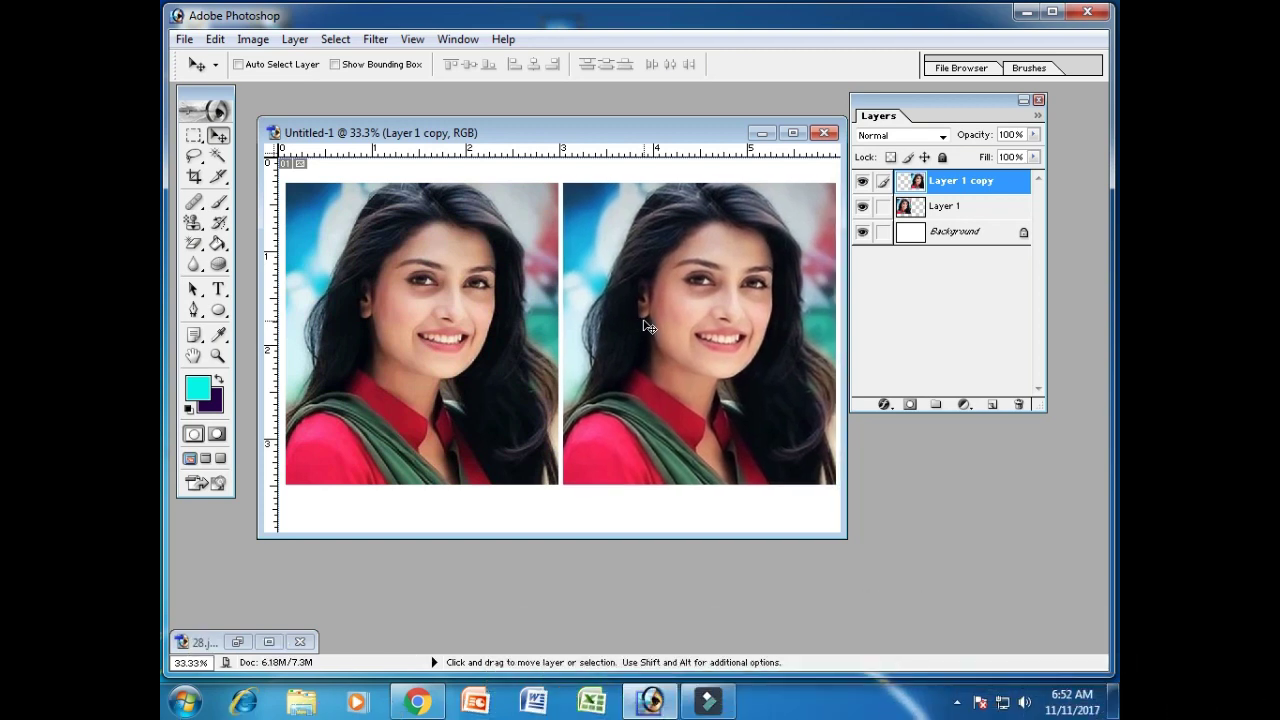
key(Left)
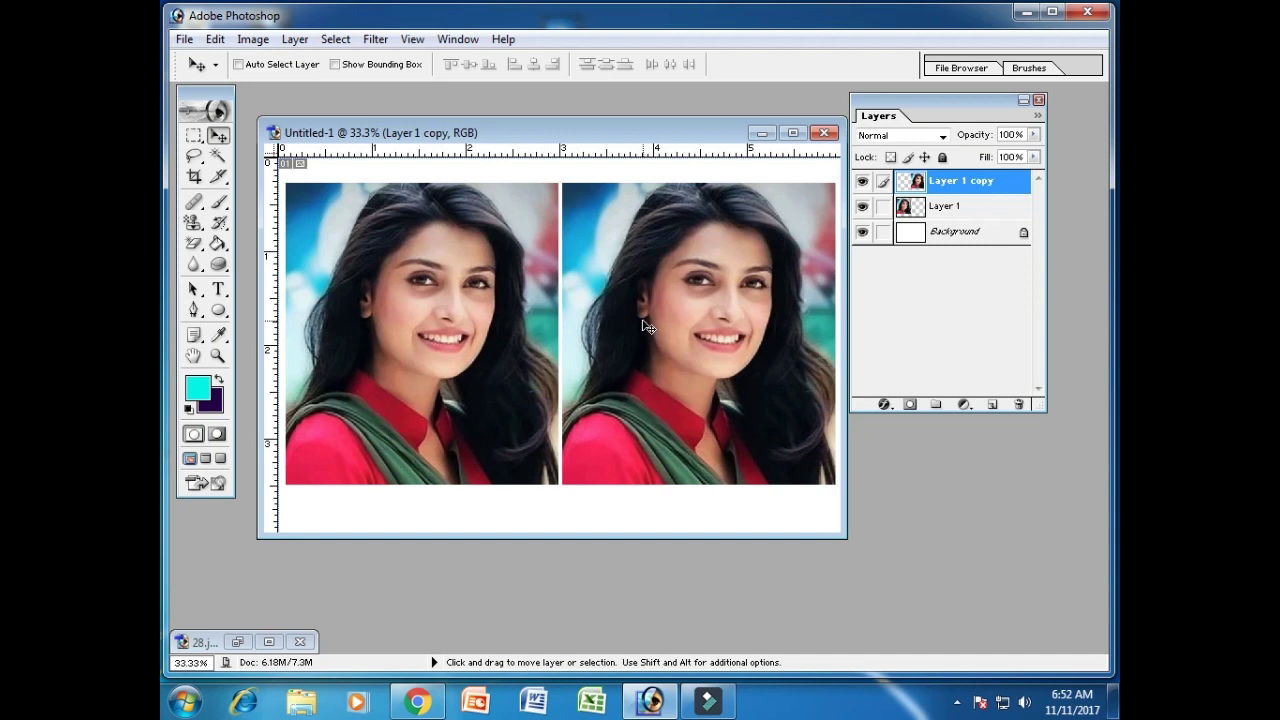
- Set a 455 px Desaturate sponge brush and sponge the right portrait's face
click(219, 267)
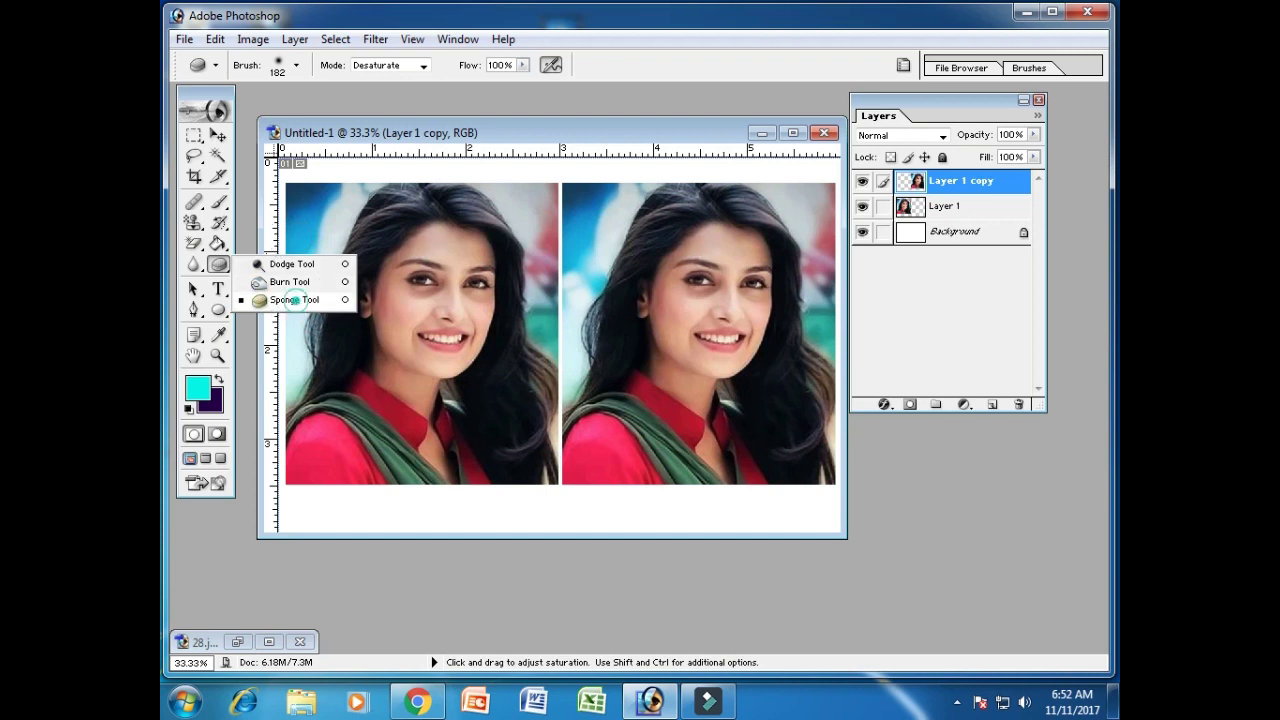
click(295, 300)
click(297, 66)
click(295, 68)
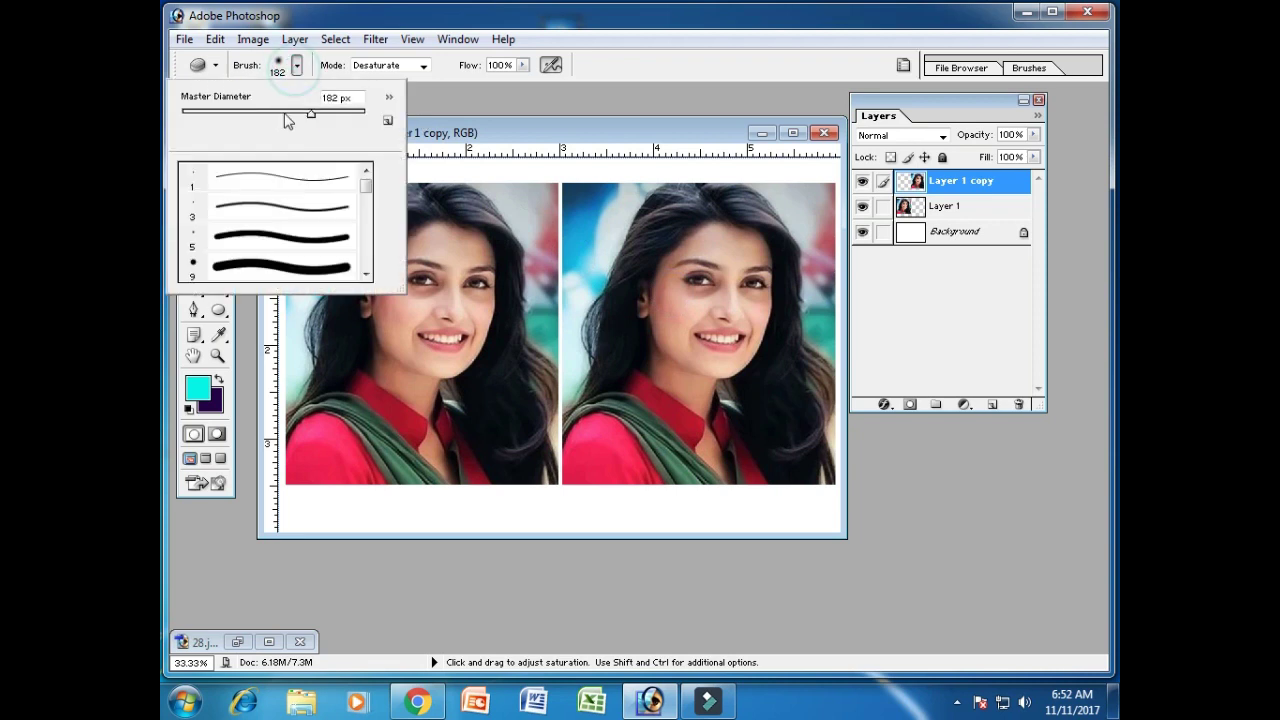
drag(369, 193, 366, 207)
click(323, 186)
drag(272, 113, 325, 113)
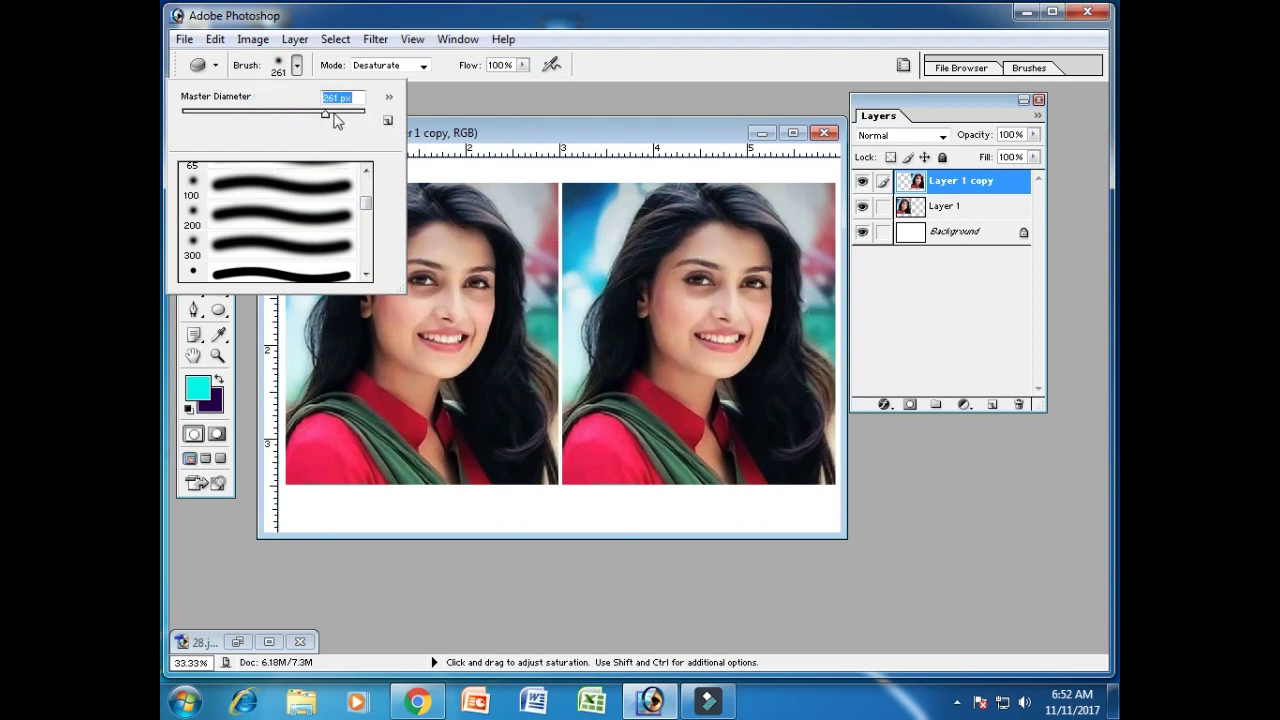
drag(330, 118, 345, 113)
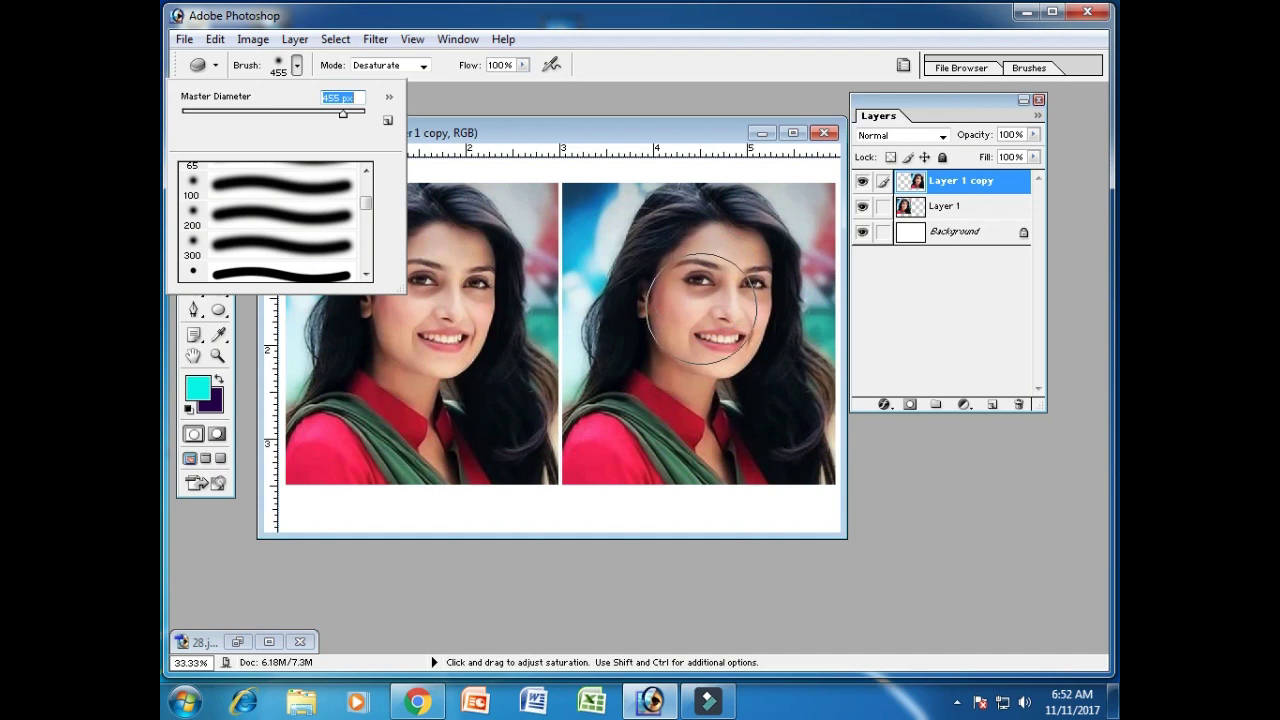
click(705, 312)
mouse_move(705, 312)
mouse_down()
mouse_move(742, 232)
mouse_move(668, 332)
mouse_up()
- Desaturate the neck, shirt, hair and top background, toggling the copy to compare
mouse_move(673, 232)
mouse_down()
mouse_move(647, 218)
mouse_move(640, 300)
mouse_move(630, 280)
mouse_move(760, 297)
mouse_move(716, 437)
mouse_move(755, 370)
mouse_move(814, 457)
mouse_move(840, 470)
mouse_up()
mouse_move(815, 240)
mouse_down()
mouse_move(771, 214)
mouse_move(743, 152)
mouse_move(700, 205)
mouse_move(586, 243)
mouse_move(600, 171)
mouse_move(594, 286)
mouse_move(572, 270)
mouse_up()
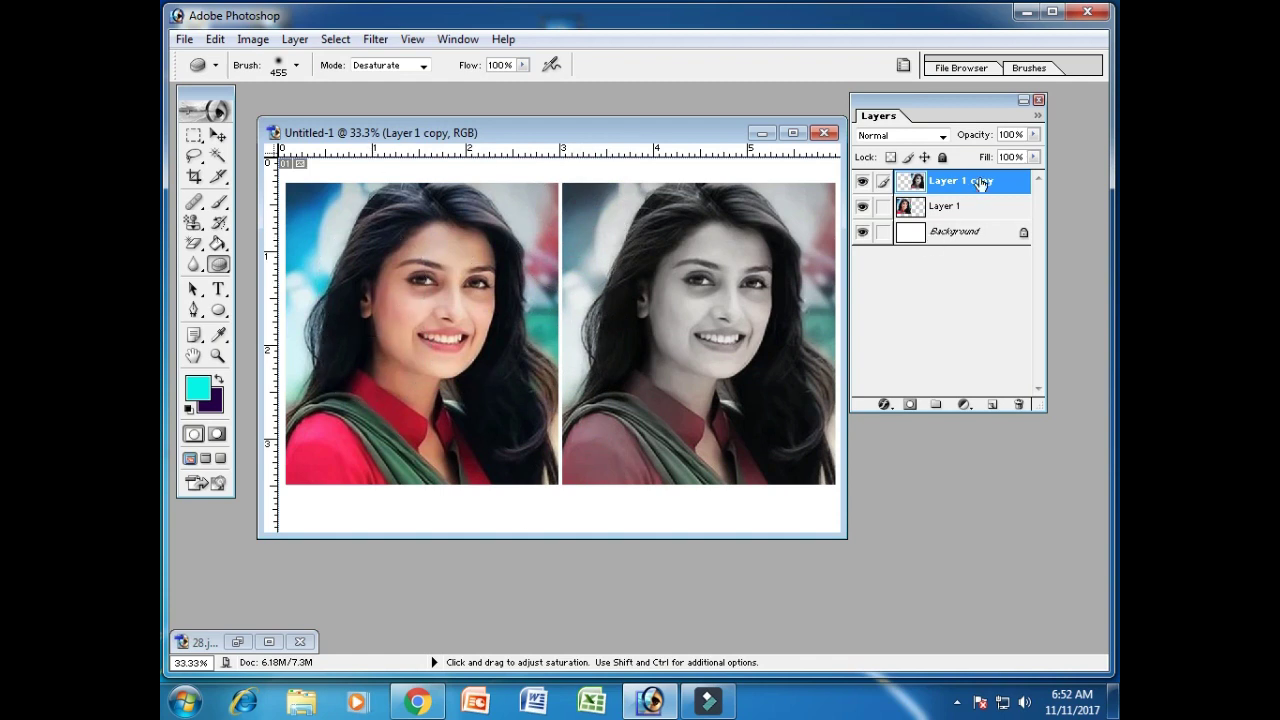
click(860, 181)
click(860, 181)
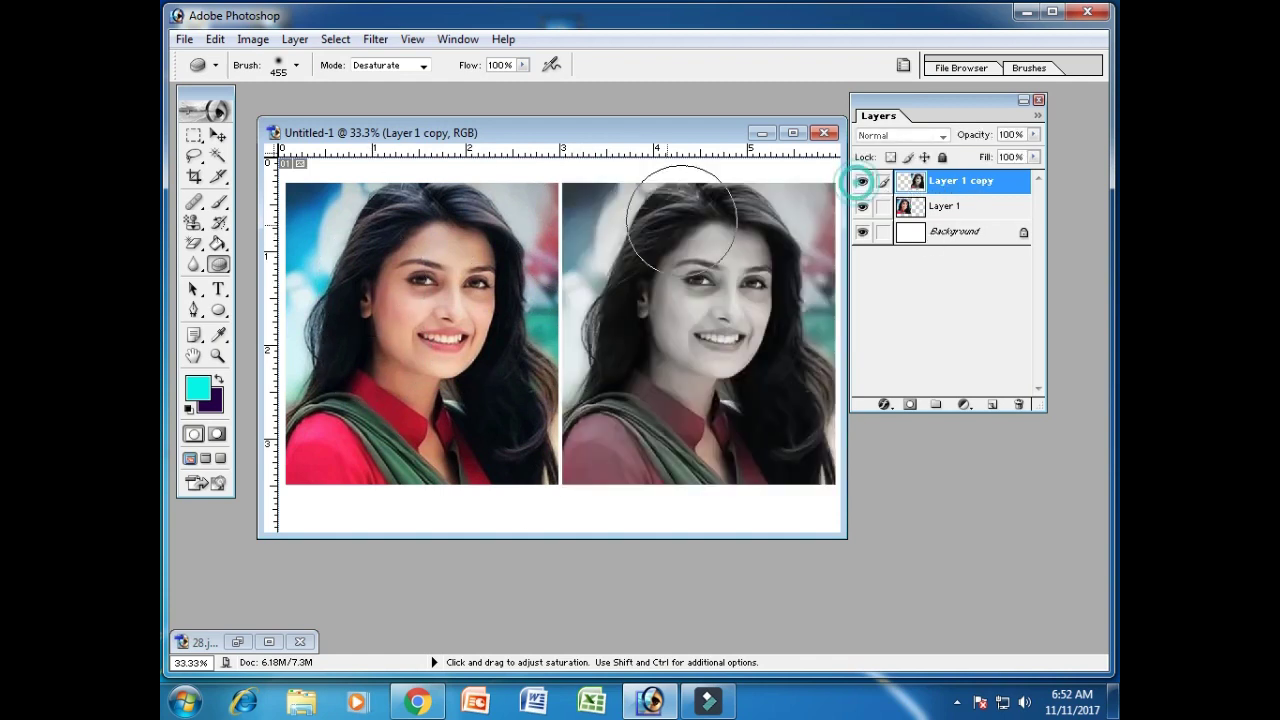
click(862, 181)
click(862, 181)
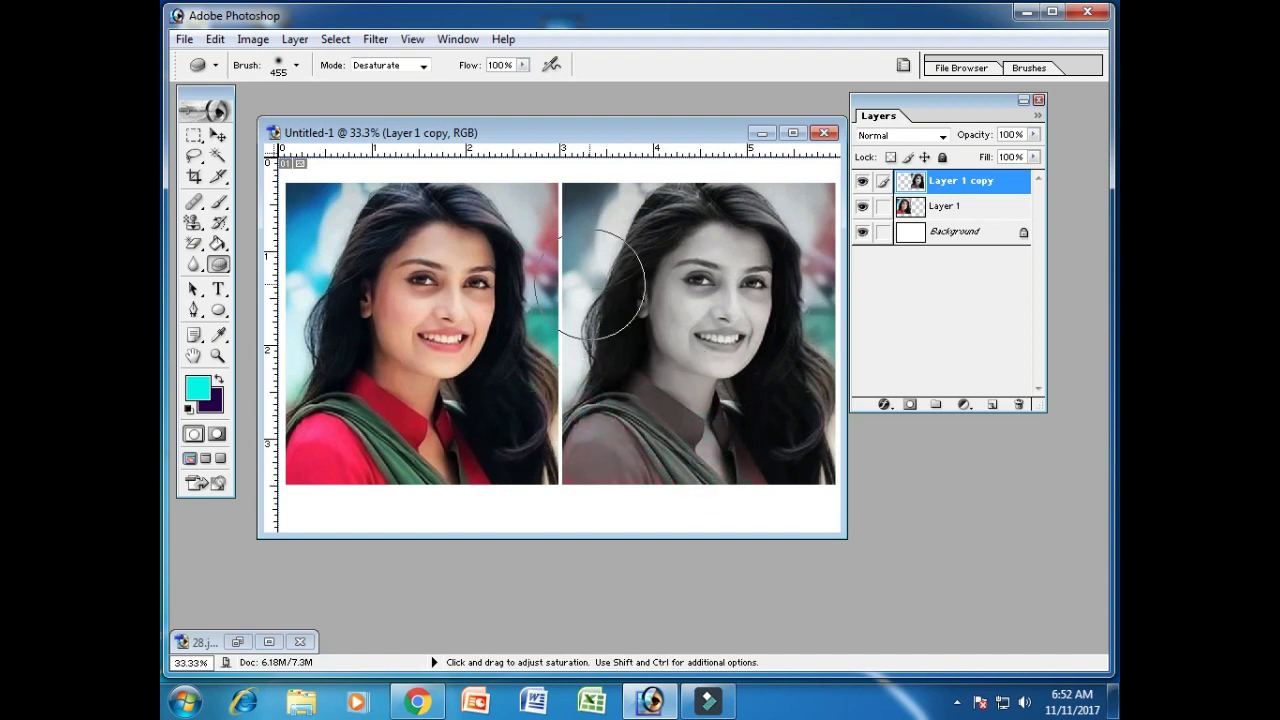
- Remove the teal tint on the left edge and the lower-right hair colour, then check Layer 1
drag(590, 280, 720, 175)
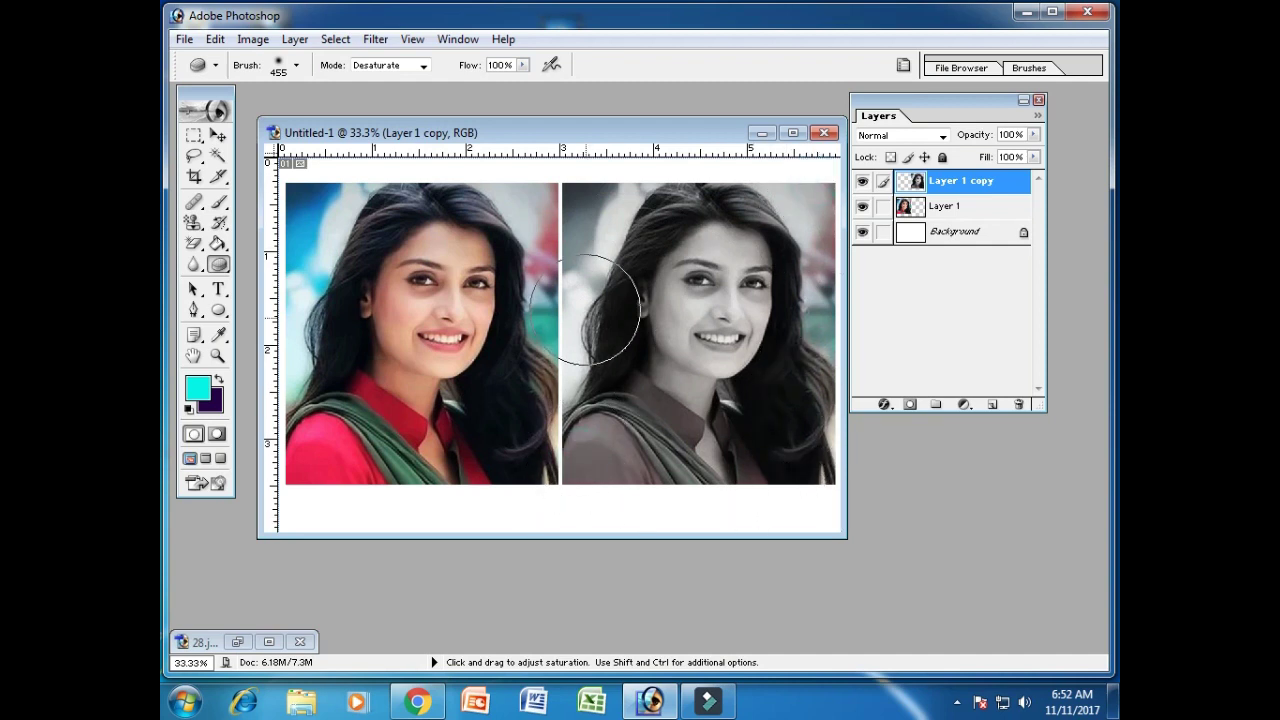
mouse_move(591, 356)
mouse_down()
mouse_move(617, 394)
mouse_move(700, 440)
mouse_up()
drag(789, 437, 773, 452)
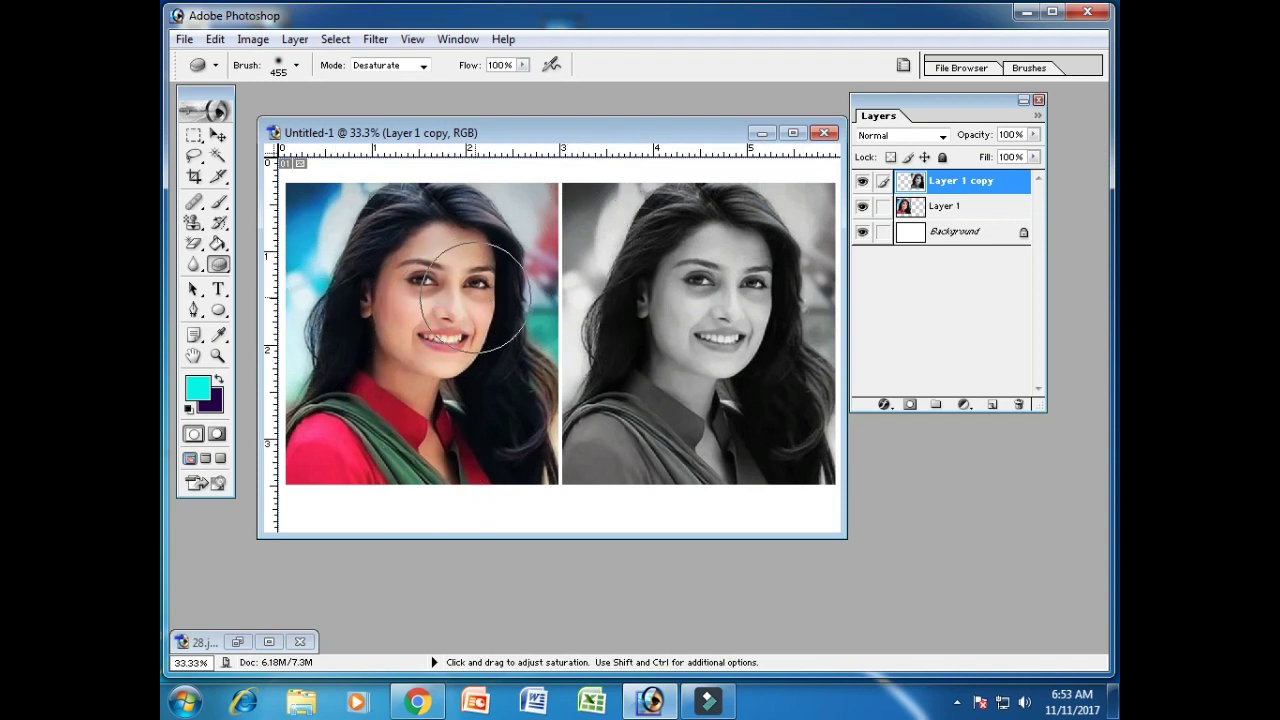
click(862, 206)
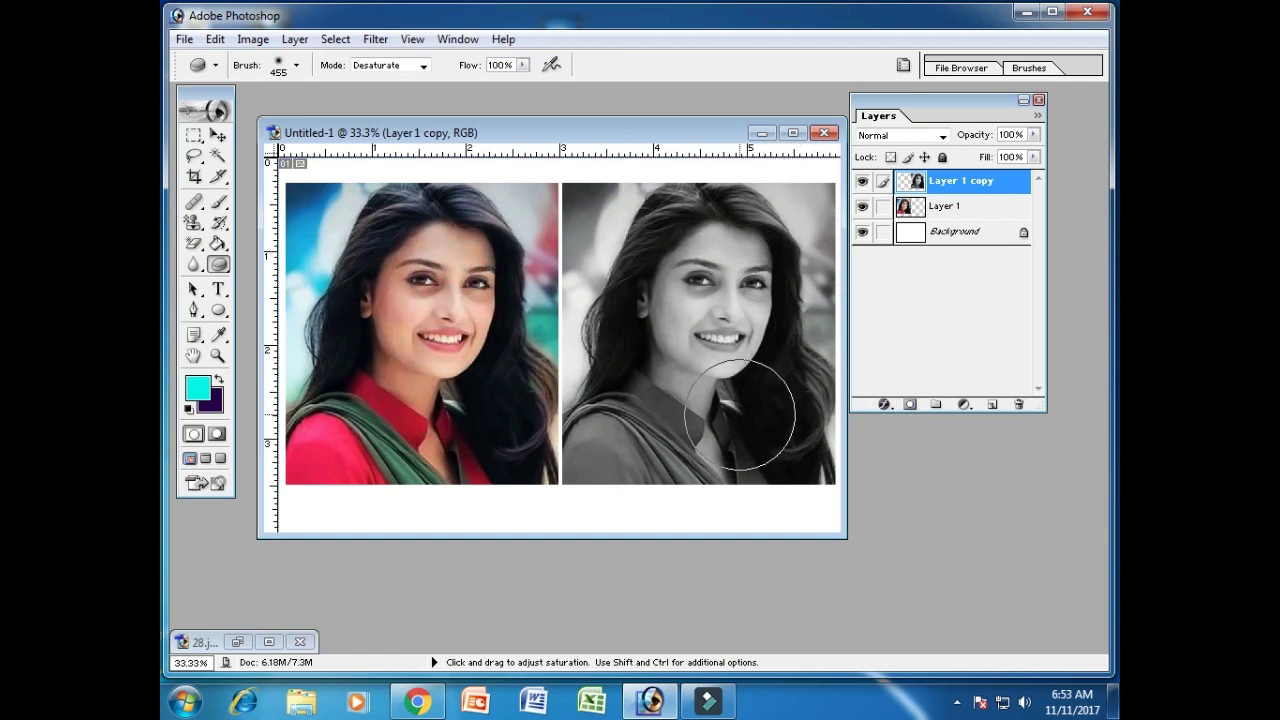
drag(866, 116, 911, 117)
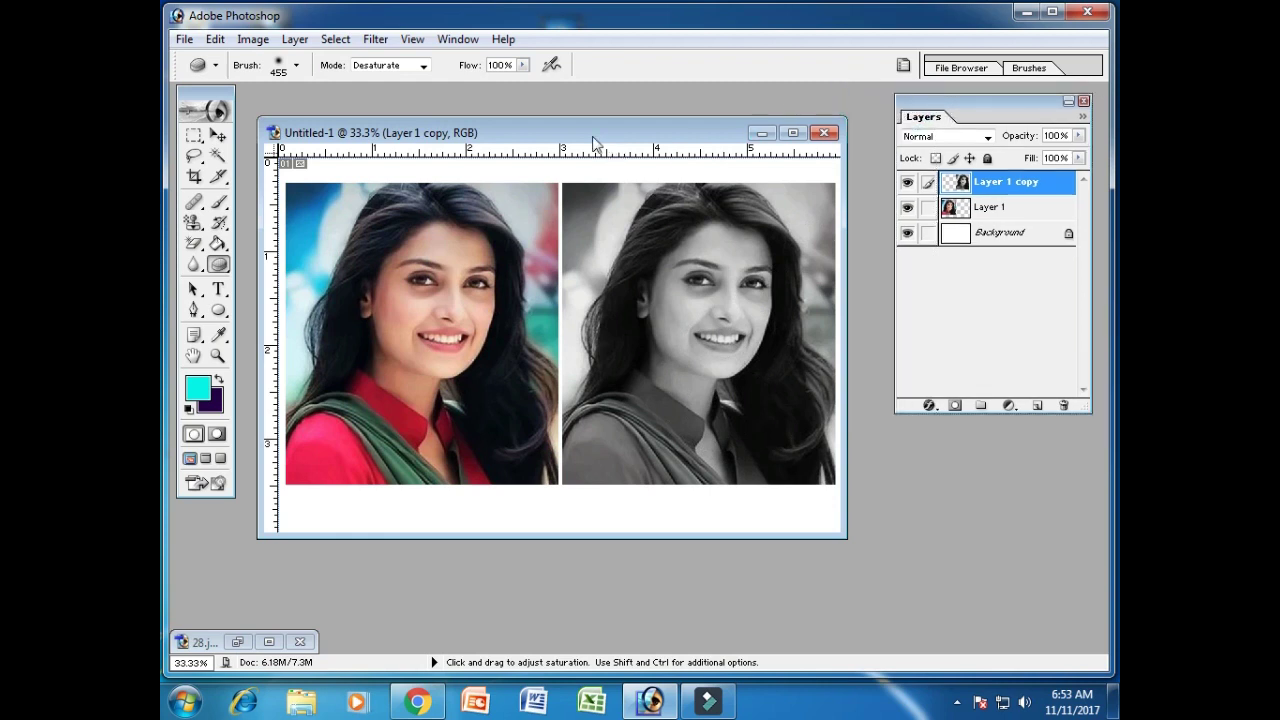
drag(593, 143, 599, 145)
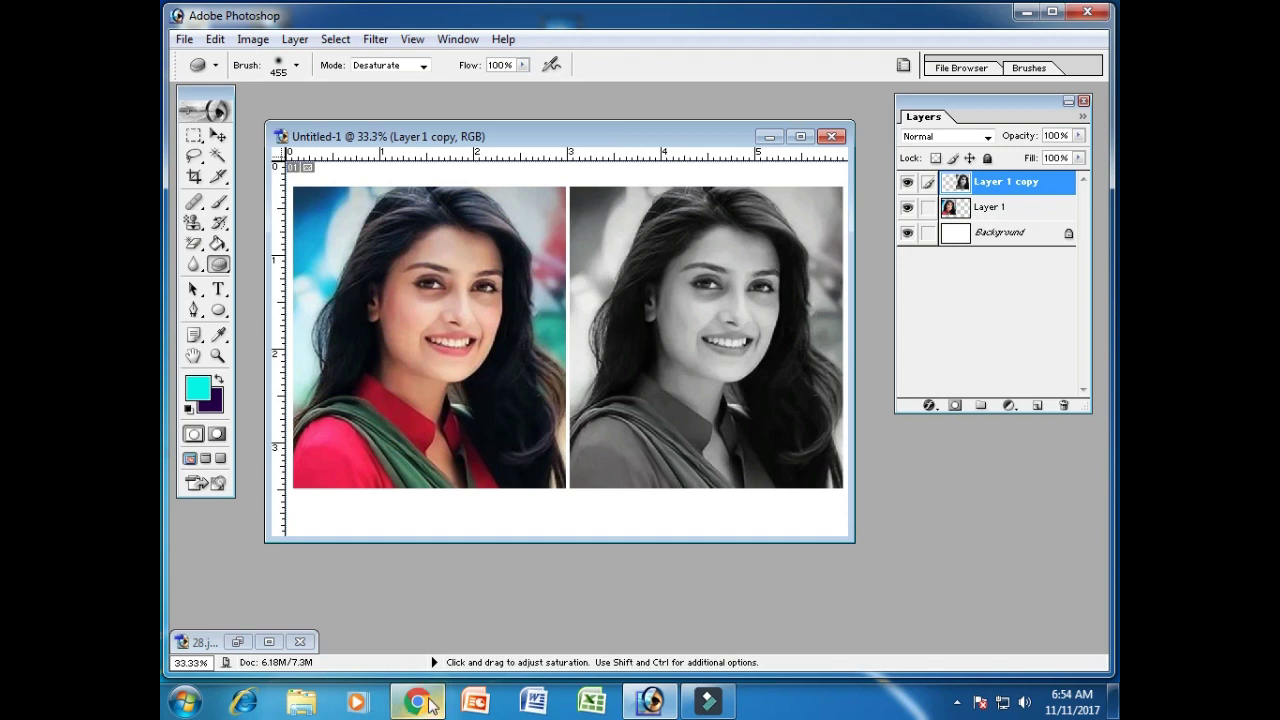
- Go to the browser's channel Videos page and scroll down to the older Word and Excel uploads
click(418, 703)
click(447, 16)
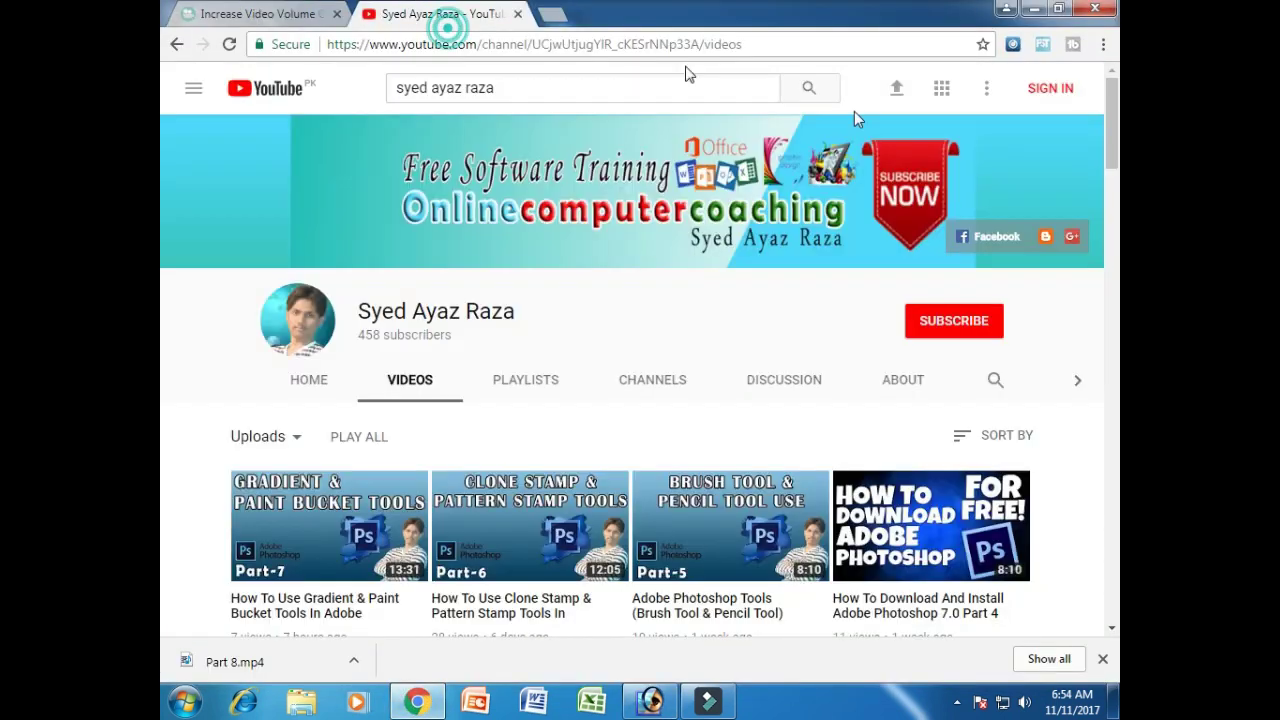
scroll(1092, 355, down, 1)
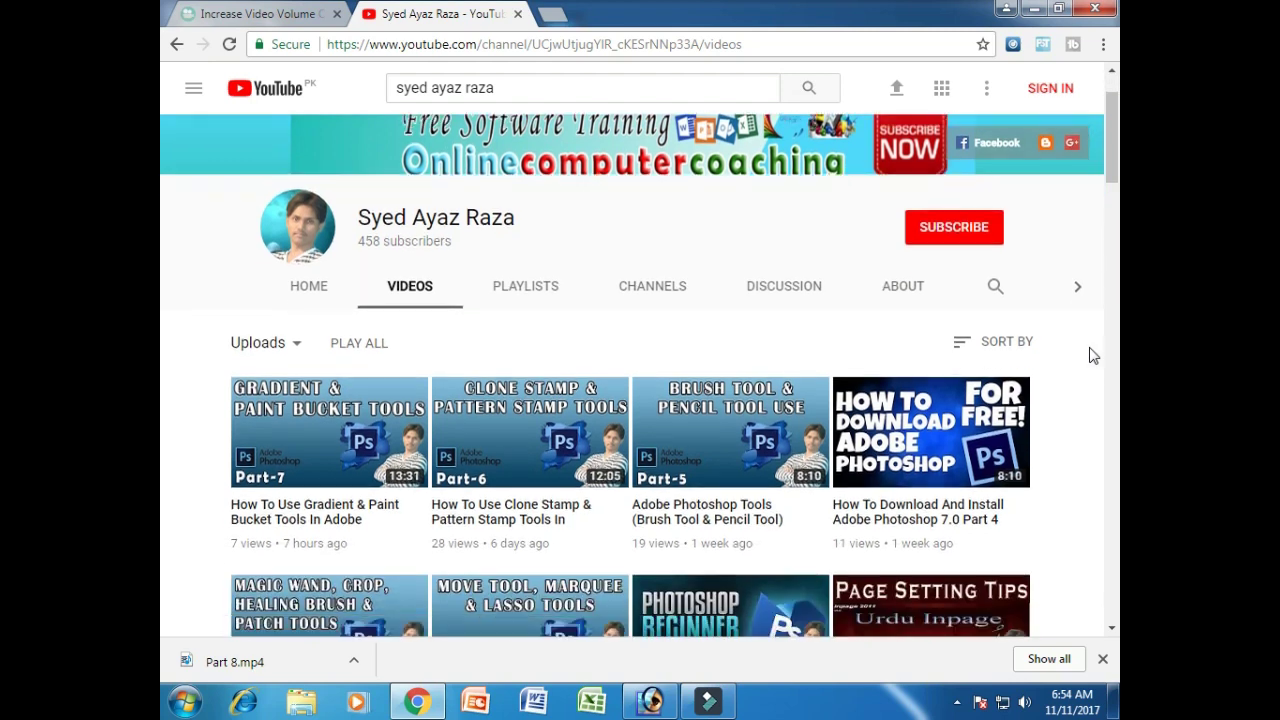
scroll(1092, 355, down, 2)
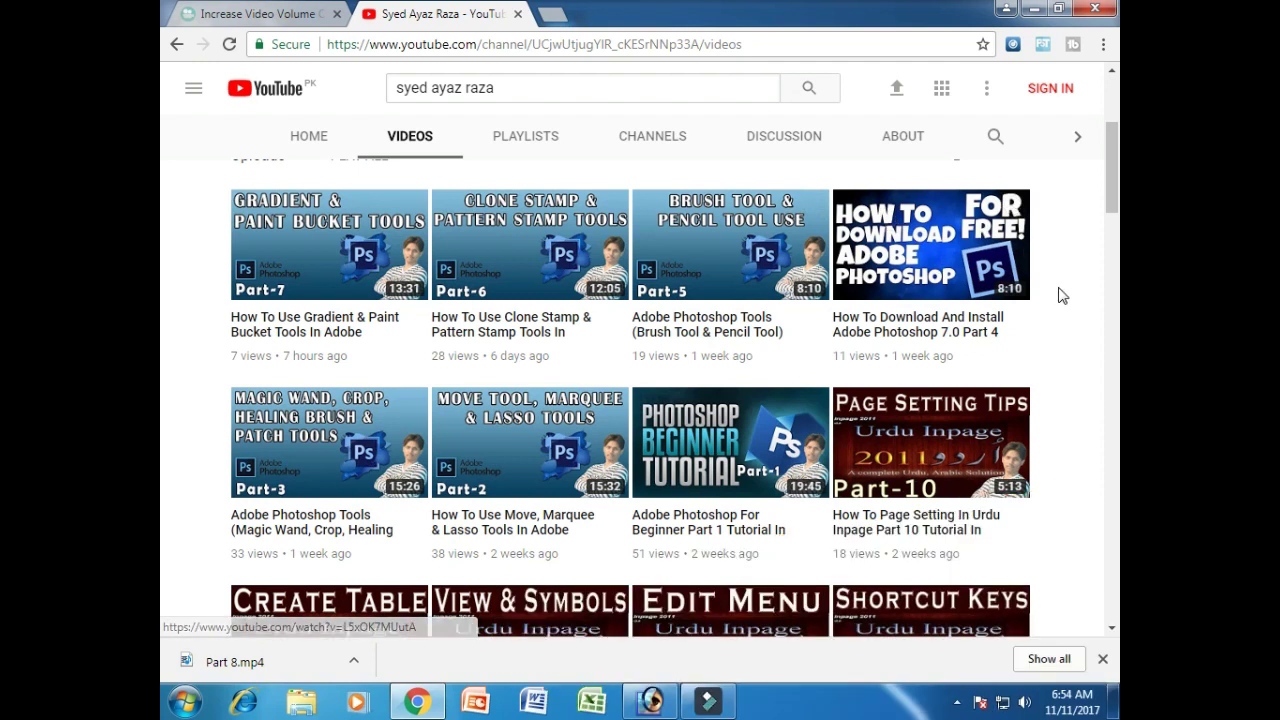
scroll(997, 295, down, 2)
scroll(308, 496, down, 1)
scroll(308, 496, down, 1)
scroll(308, 496, down, 1)
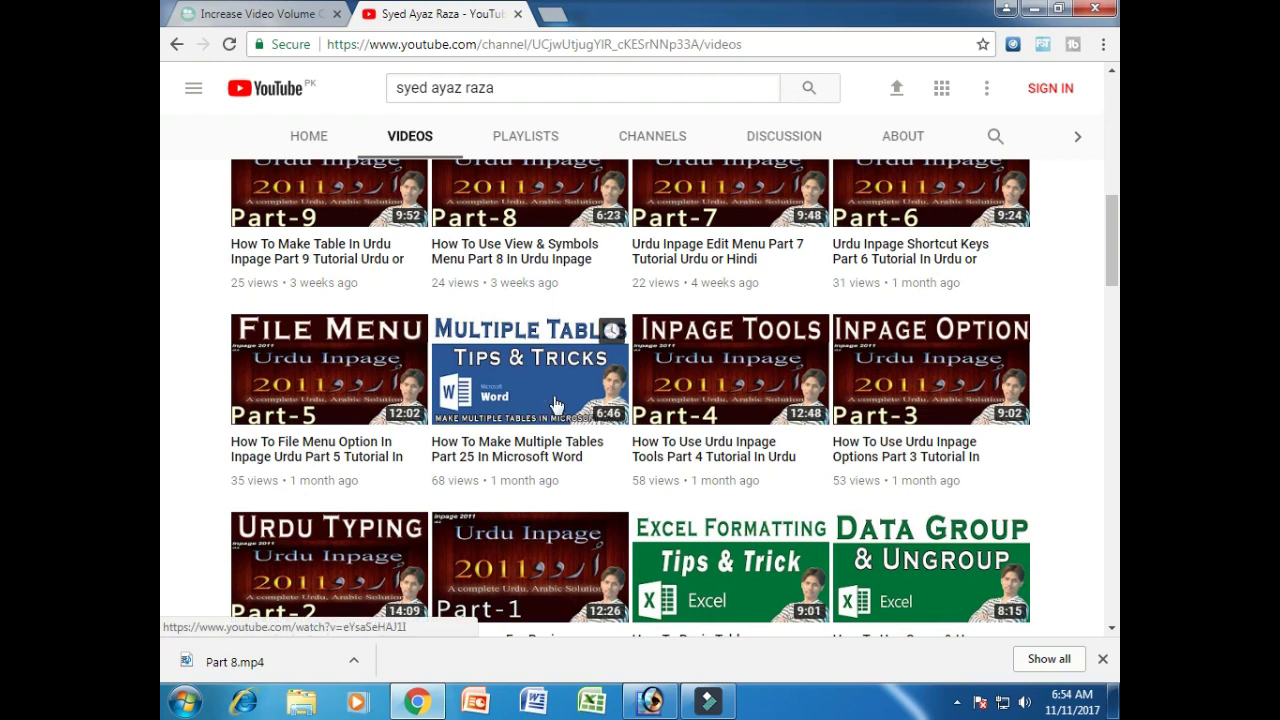
scroll(617, 348, down, 1)
scroll(617, 348, down, 2)
scroll(1000, 314, down, 2)
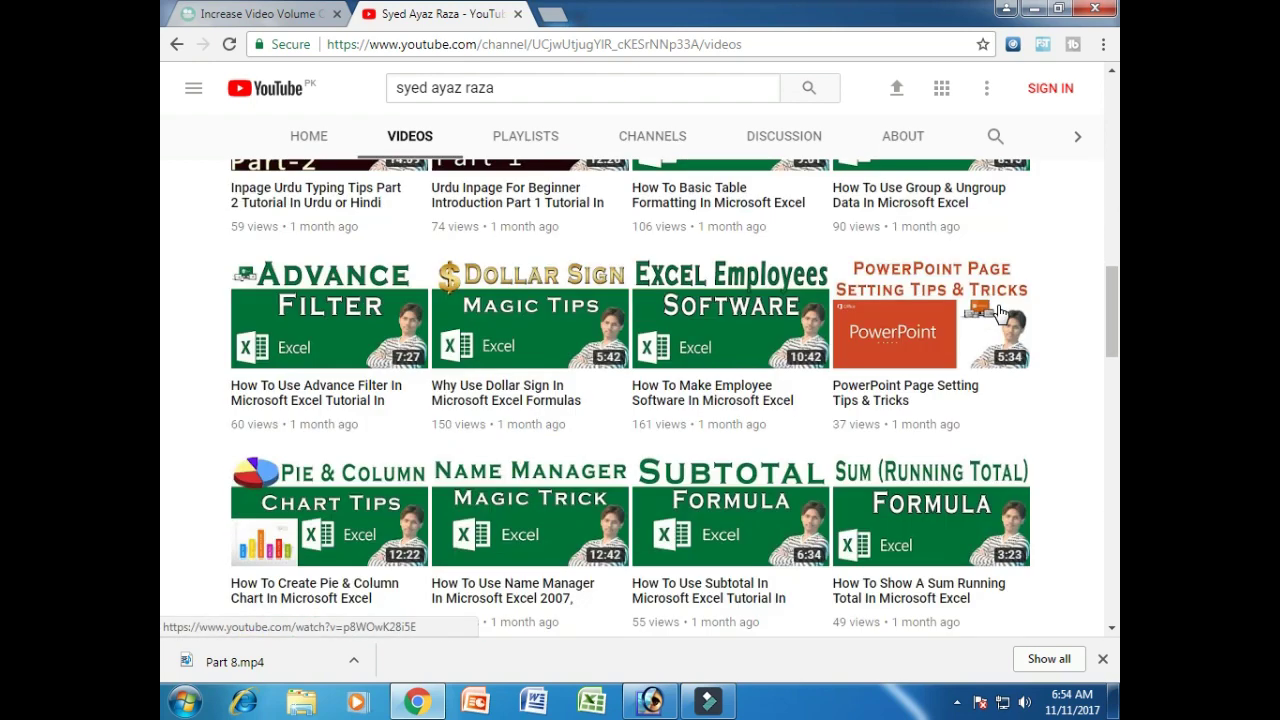
scroll(1043, 437, down, 1)
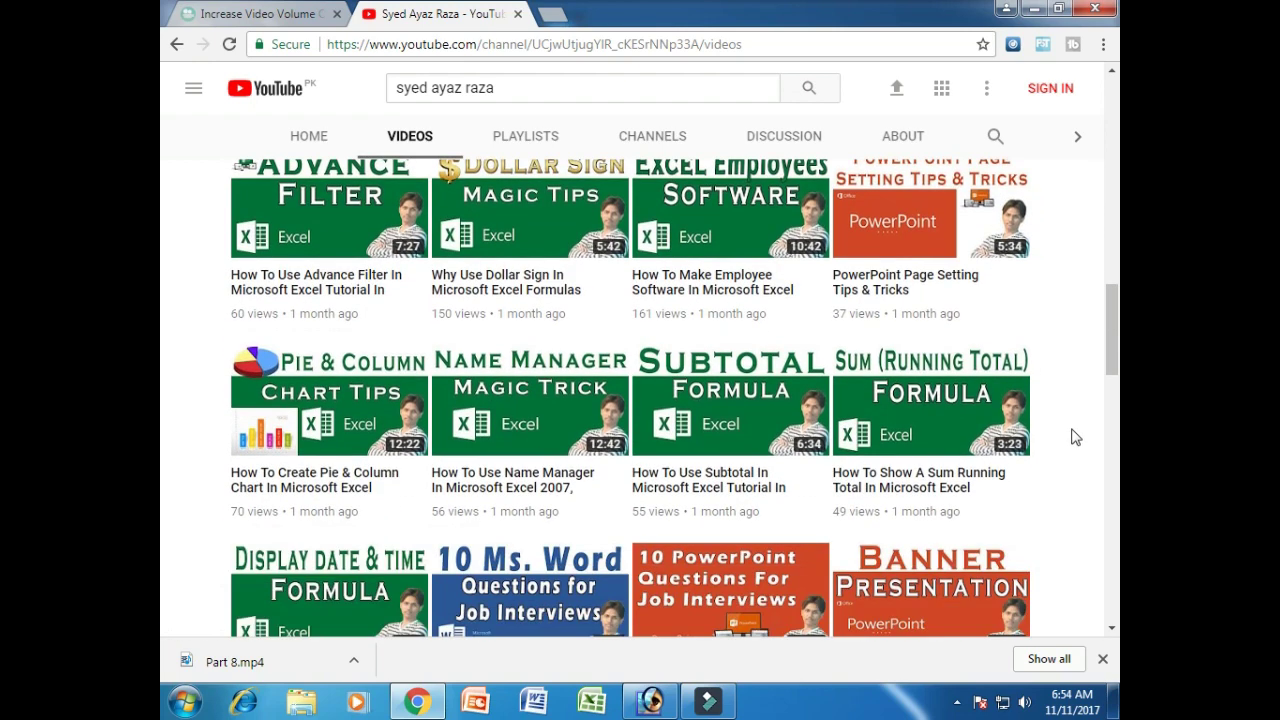
scroll(1075, 437, down, 1)
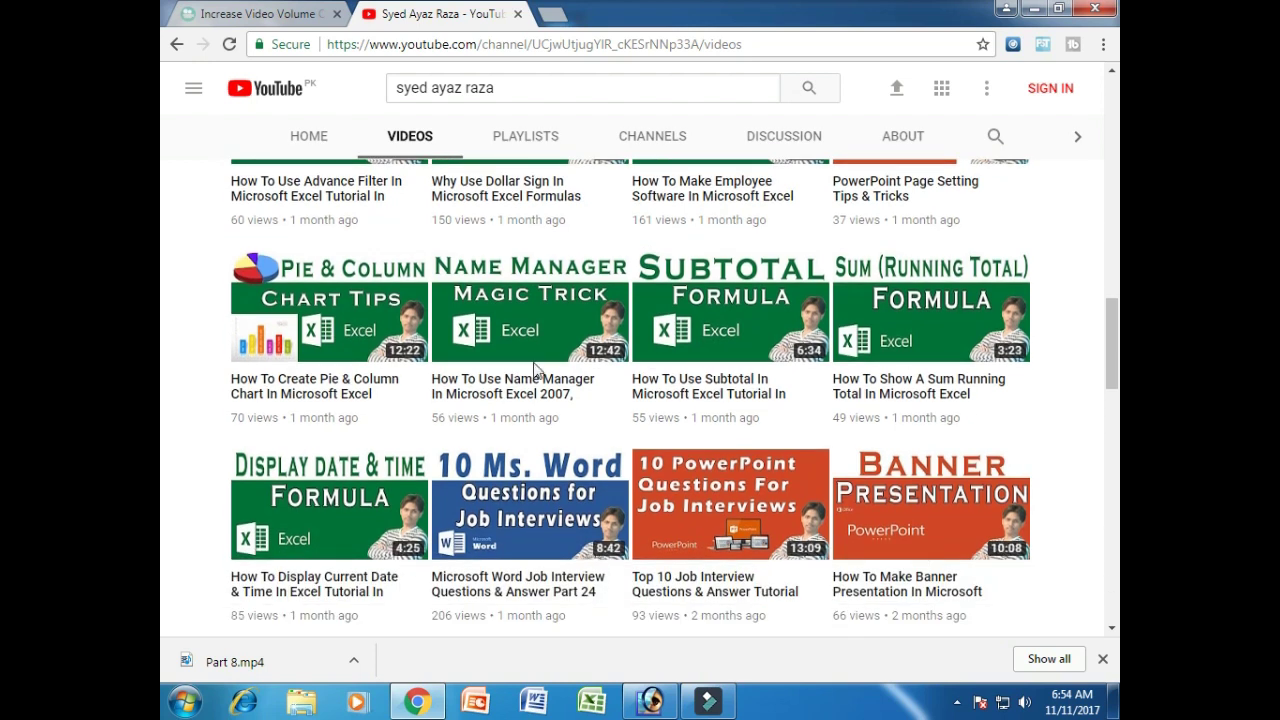
scroll(983, 410, down, 2)
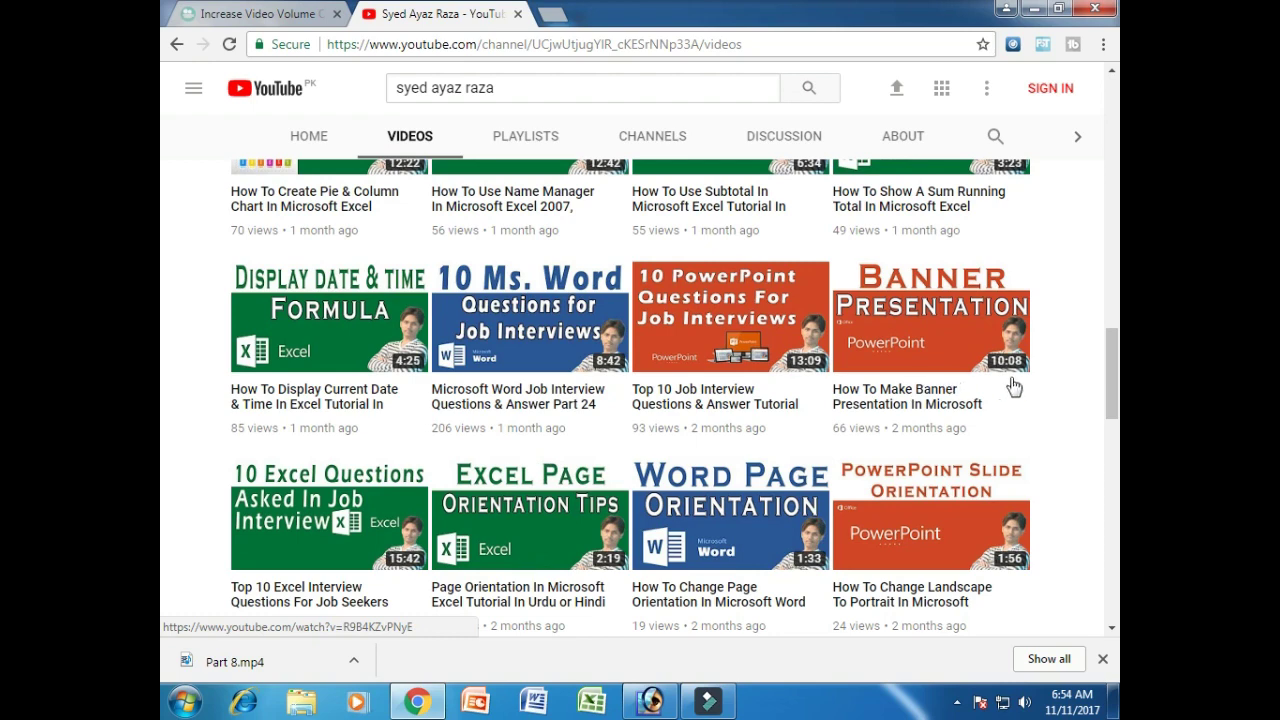
scroll(1020, 389, down, 2)
scroll(1055, 395, up, 2)
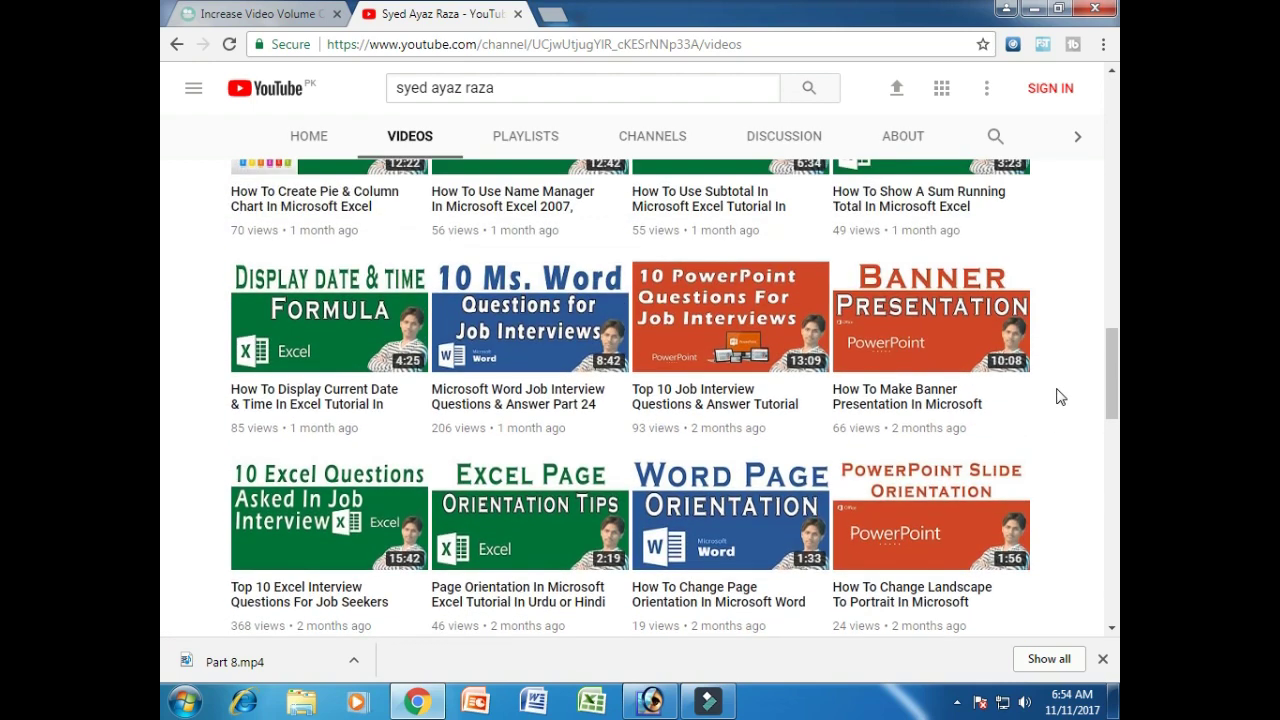
scroll(1061, 397, down, 2)
scroll(1036, 340, down, 2)
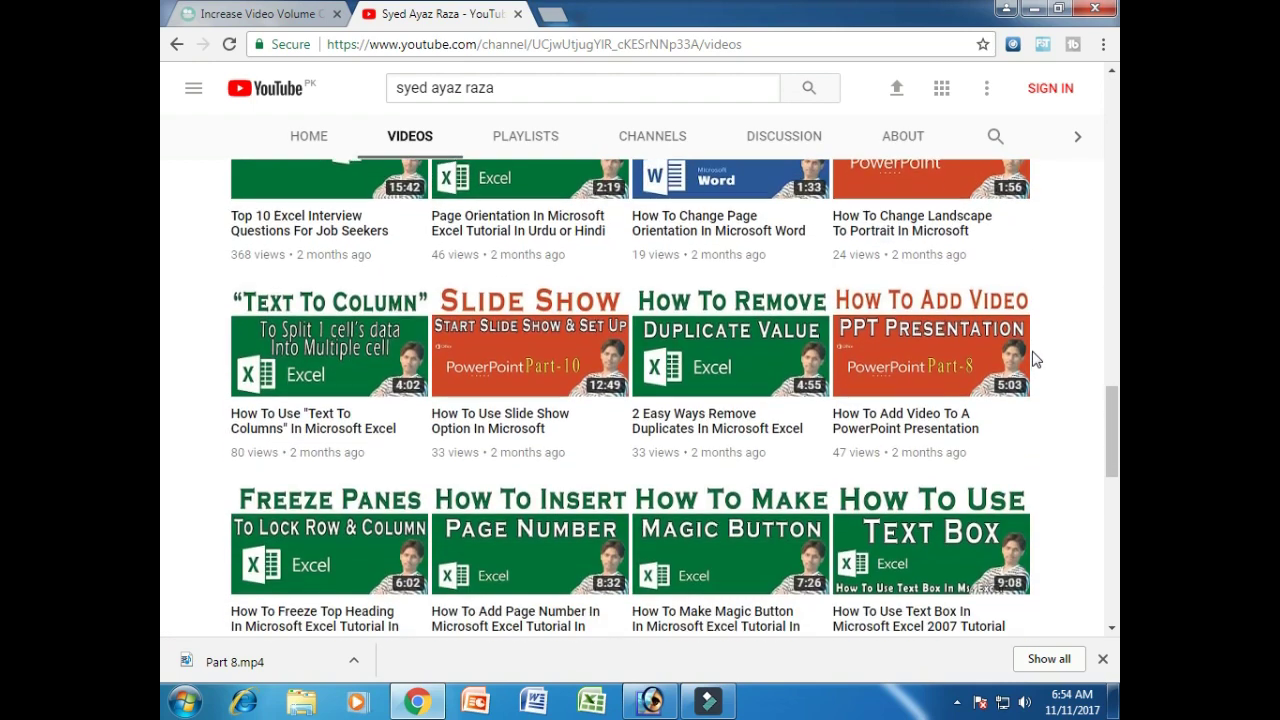
scroll(1037, 350, down, 2)
scroll(1040, 375, down, 2)
scroll(1043, 377, down, 1)
scroll(1045, 377, down, 1)
scroll(1043, 377, down, 2)
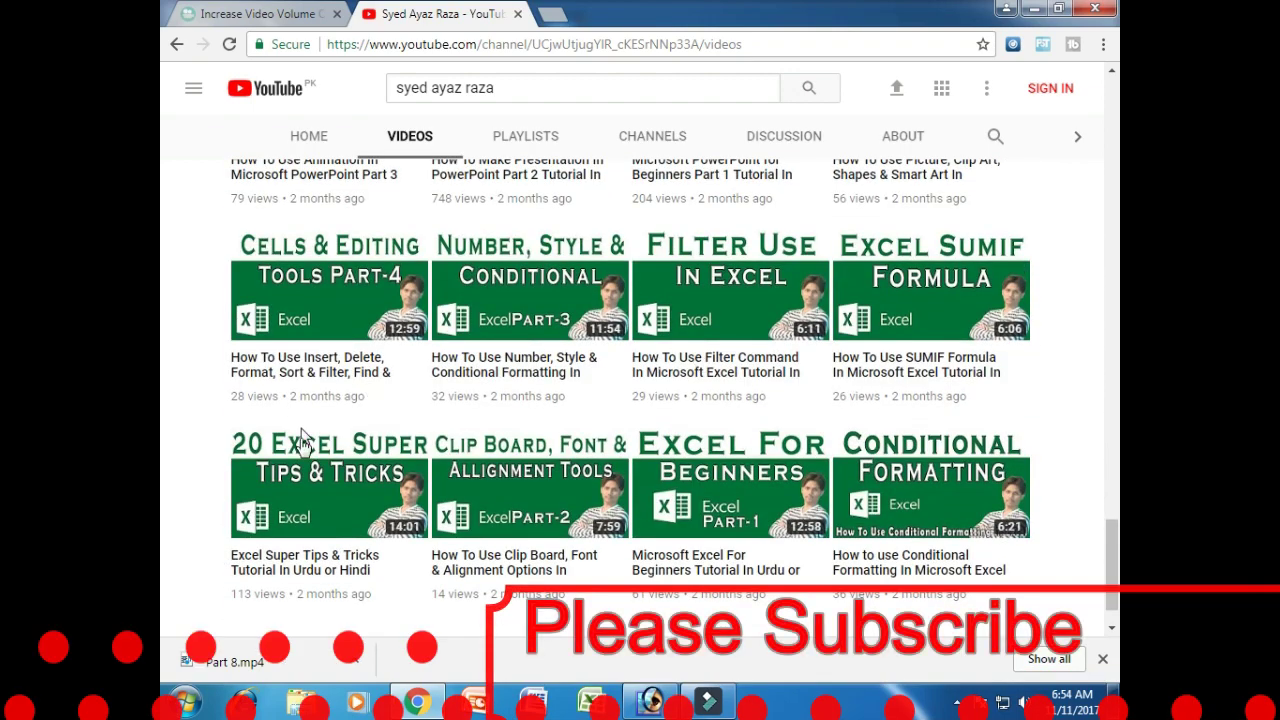
scroll(1066, 487, up, 1)
scroll(1069, 485, down, 2)
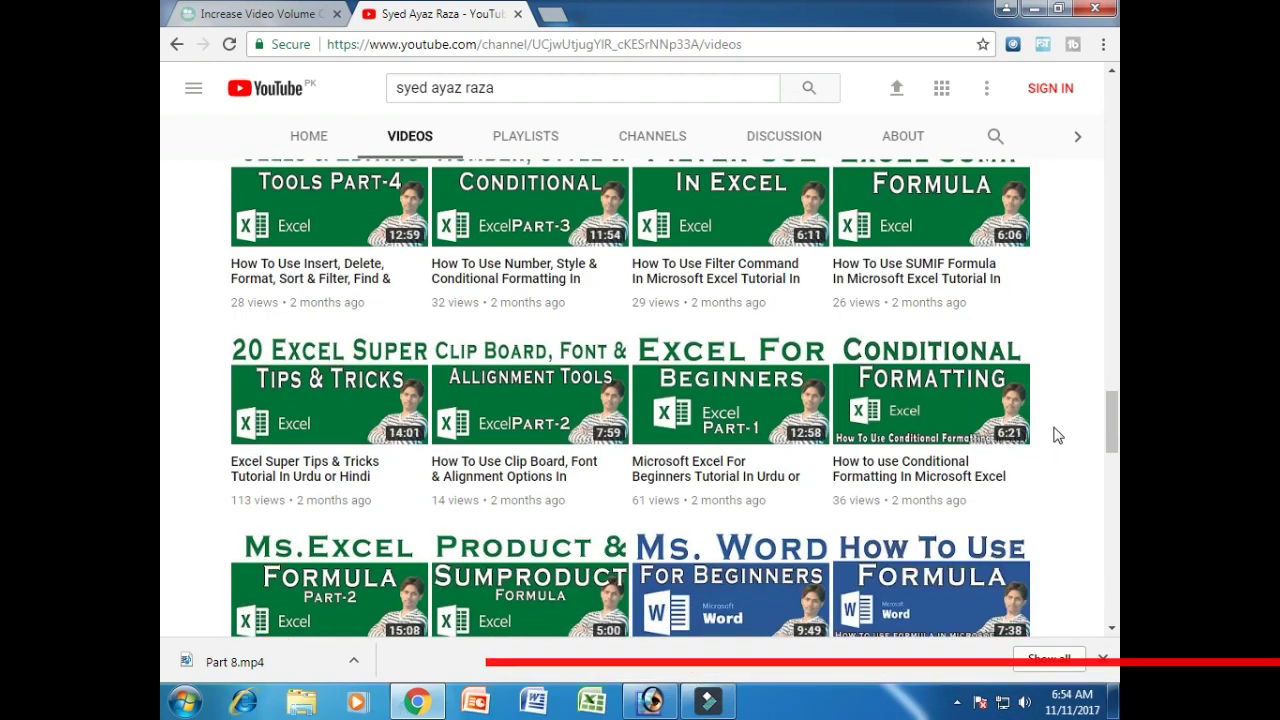
scroll(1059, 442, down, 2)
scroll(1058, 436, down, 1)
scroll(1046, 434, down, 2)
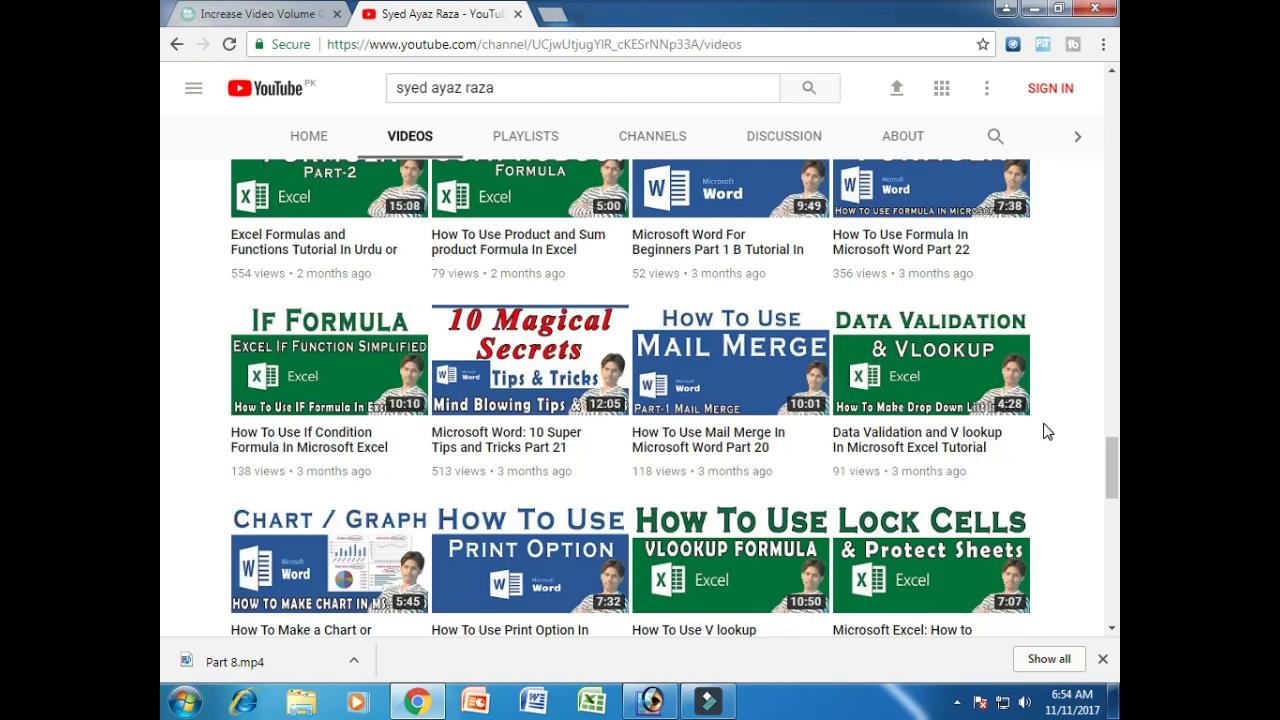
scroll(1047, 432, down, 1)
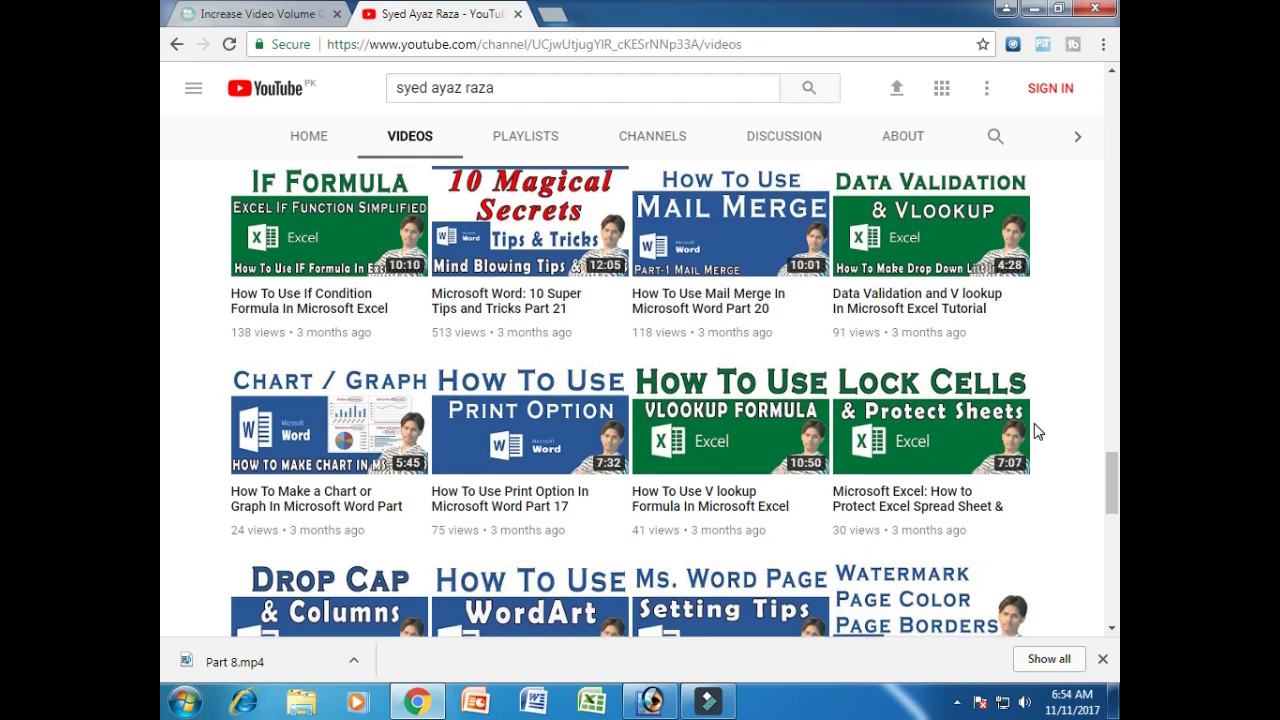
scroll(1036, 431, down, 2)
scroll(1036, 432, down, 2)
scroll(1034, 433, down, 3)
scroll(1034, 434, down, 1)
scroll(1070, 490, down, 1)
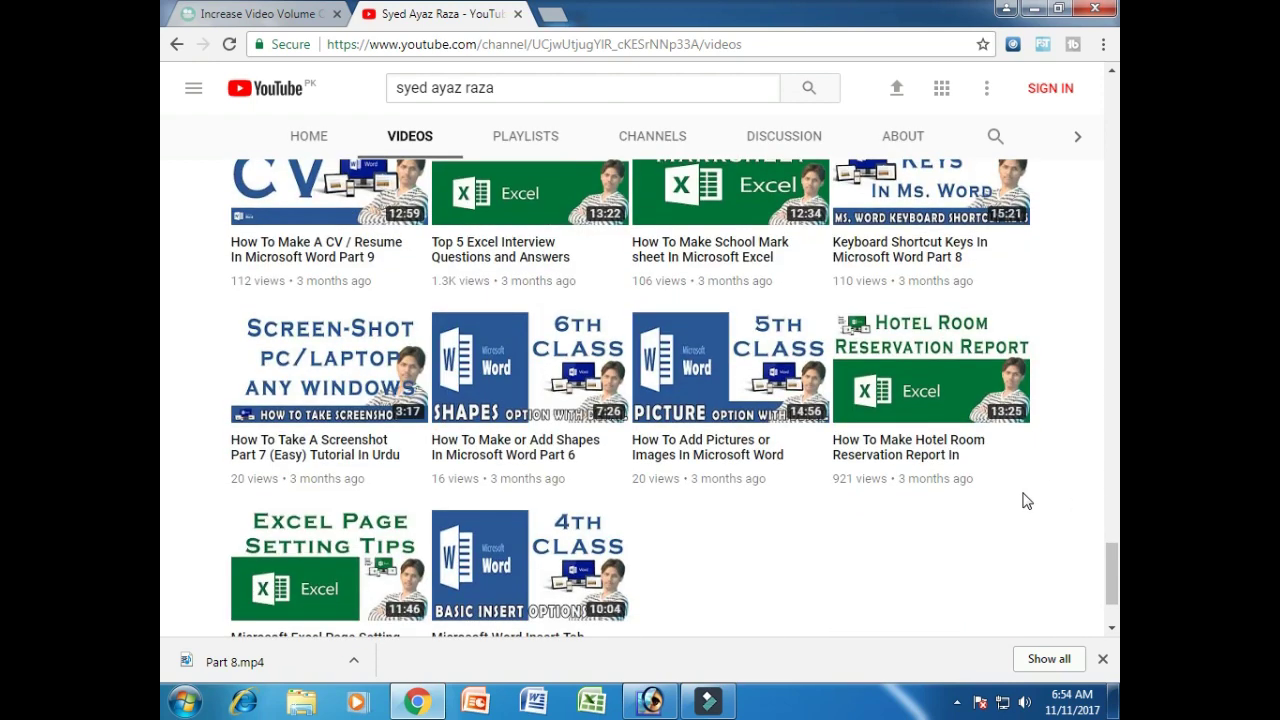
- Scroll back up to the top of the uploads grid
scroll(1027, 500, up, 3)
scroll(1022, 500, up, 6)
scroll(1044, 468, up, 4)
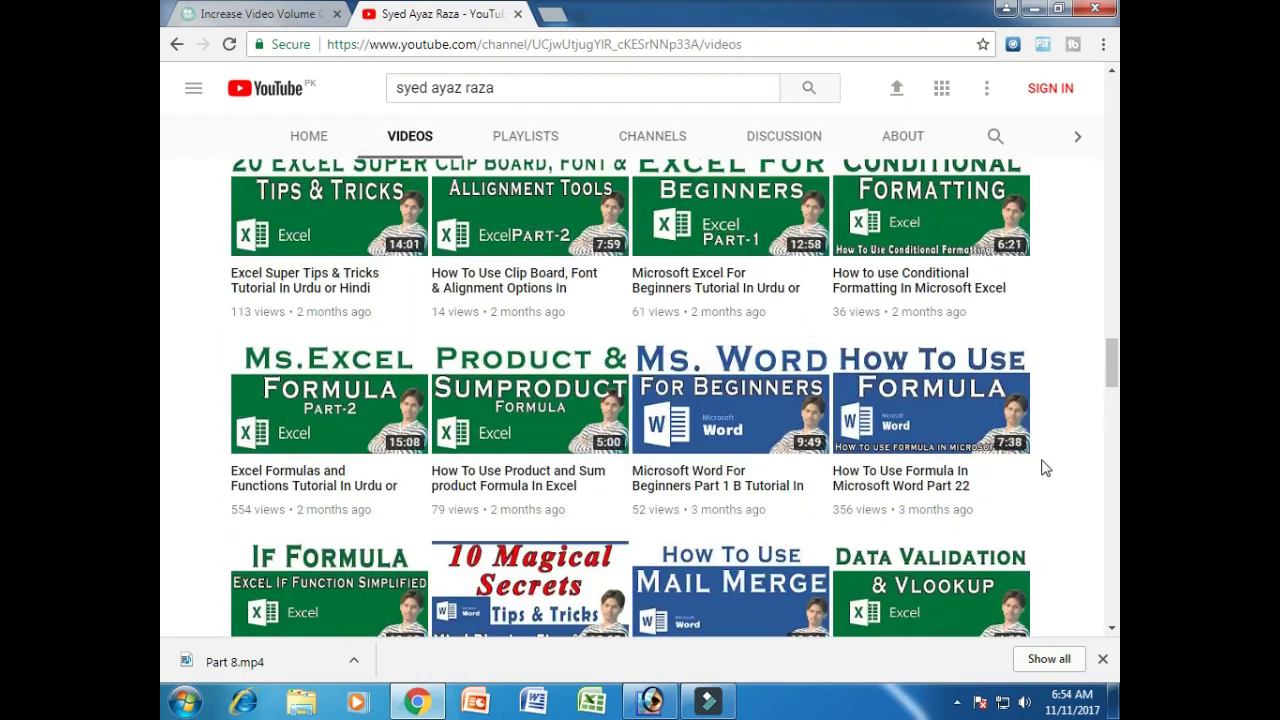
scroll(1044, 468, up, 4)
scroll(1044, 468, up, 2)
scroll(1044, 468, up, 4)
scroll(1044, 468, up, 4)
scroll(1044, 468, up, 4)
scroll(1044, 468, up, 5)
scroll(1044, 468, up, 5)
scroll(271, 170, up, 3)
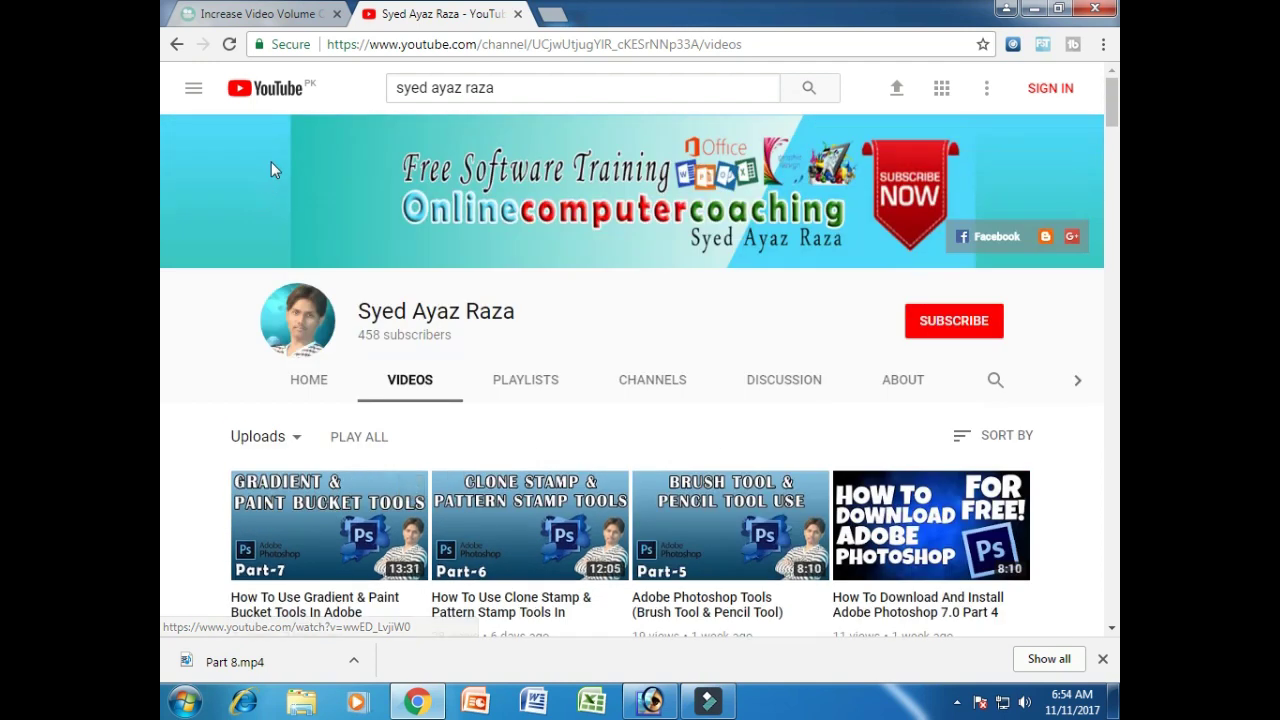
- Show the channel Home page and open its Facebook, blog and Google+ links in new tabs
click(313, 380)
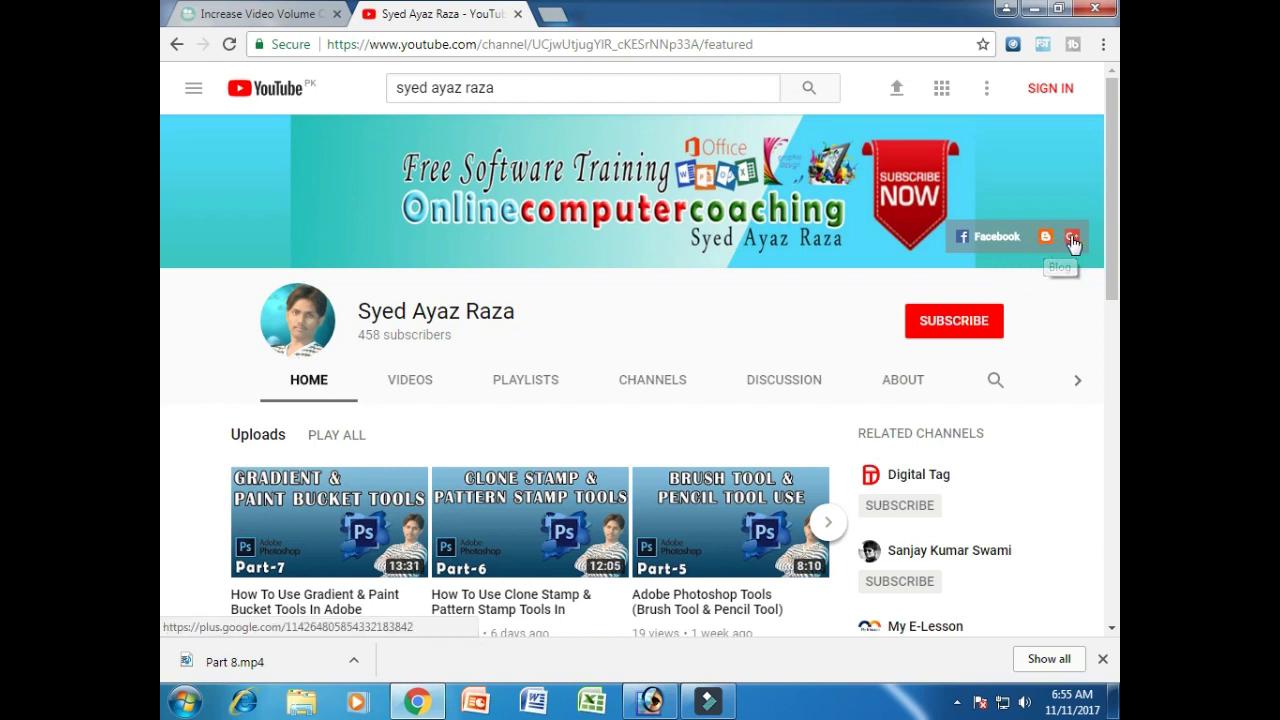
click(994, 243)
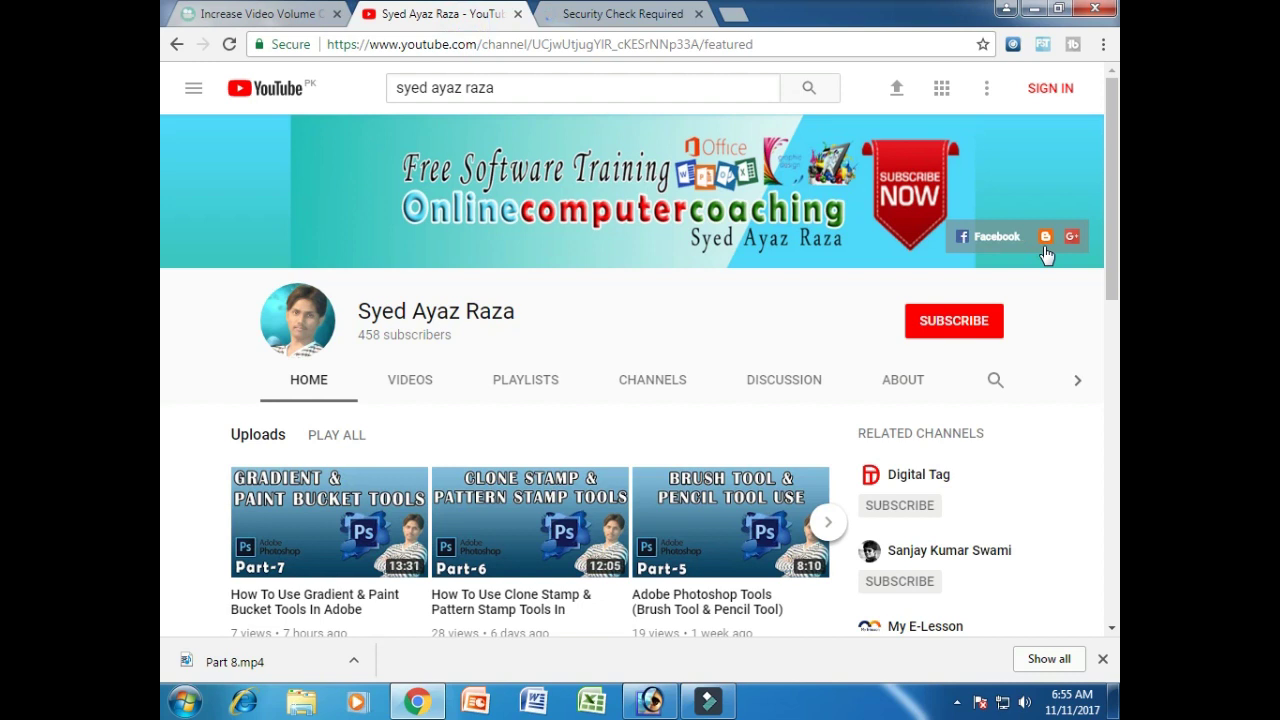
click(1046, 240)
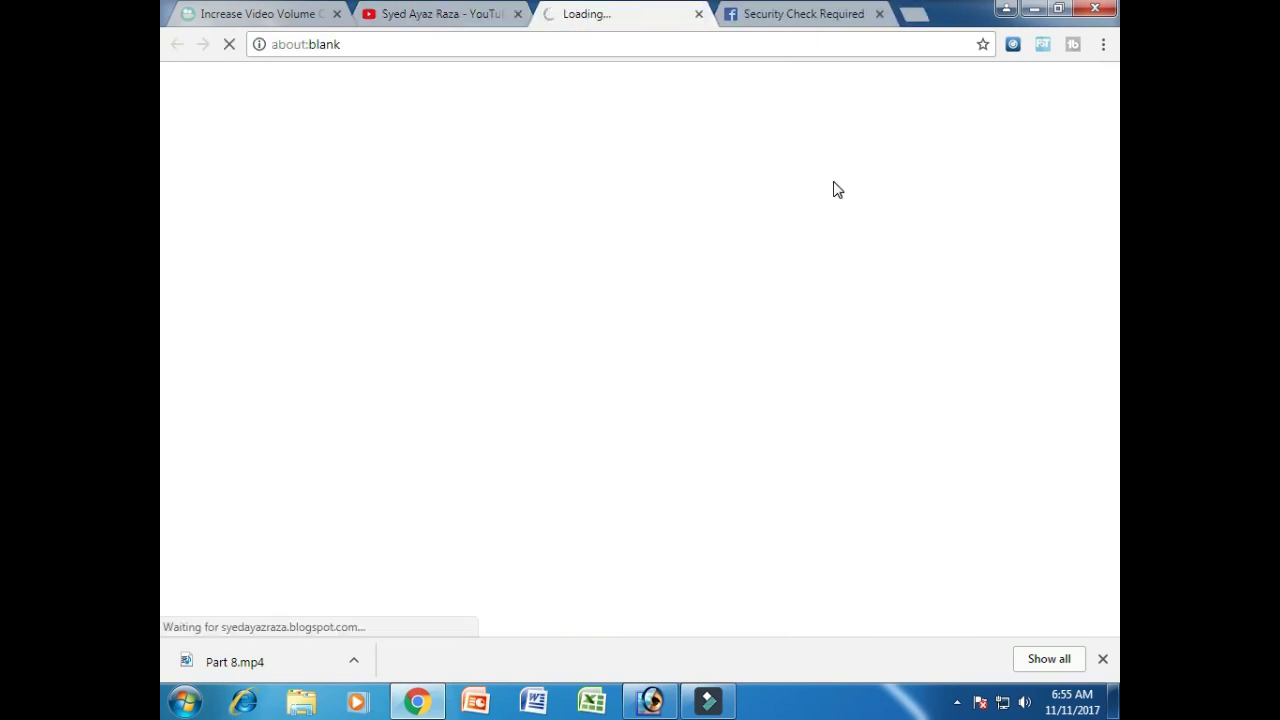
click(474, 10)
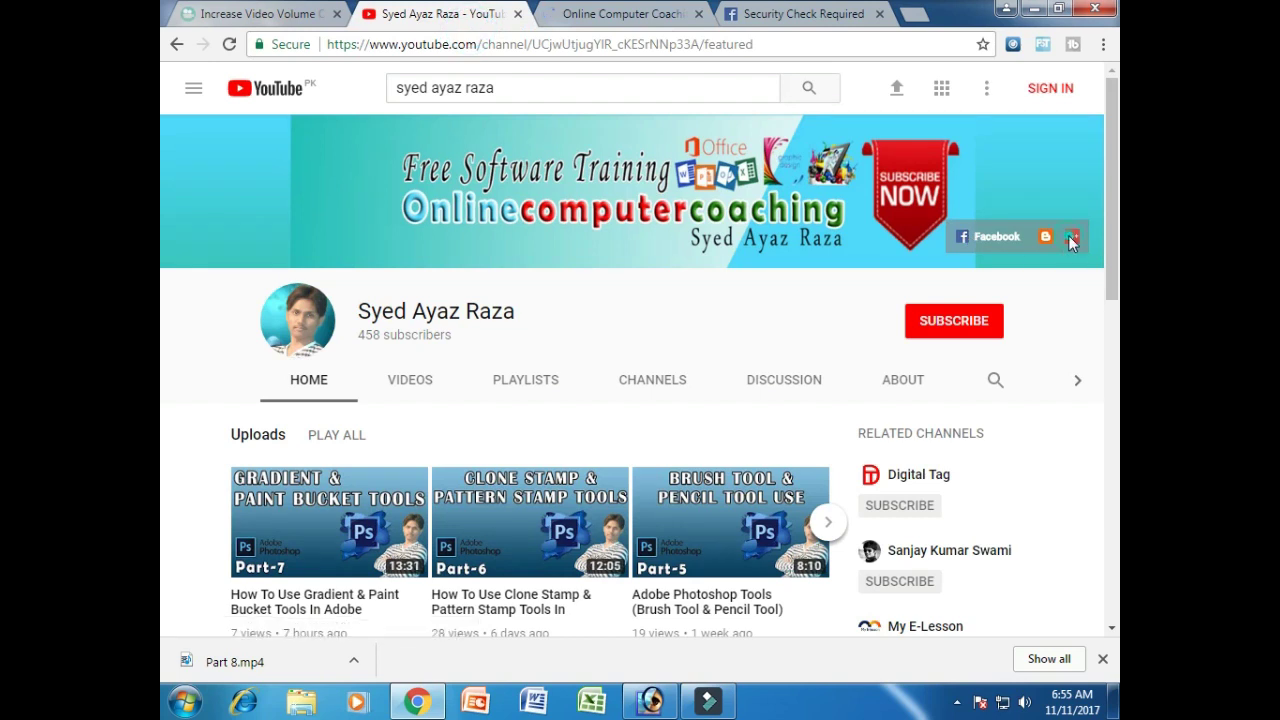
click(1071, 240)
click(380, 12)
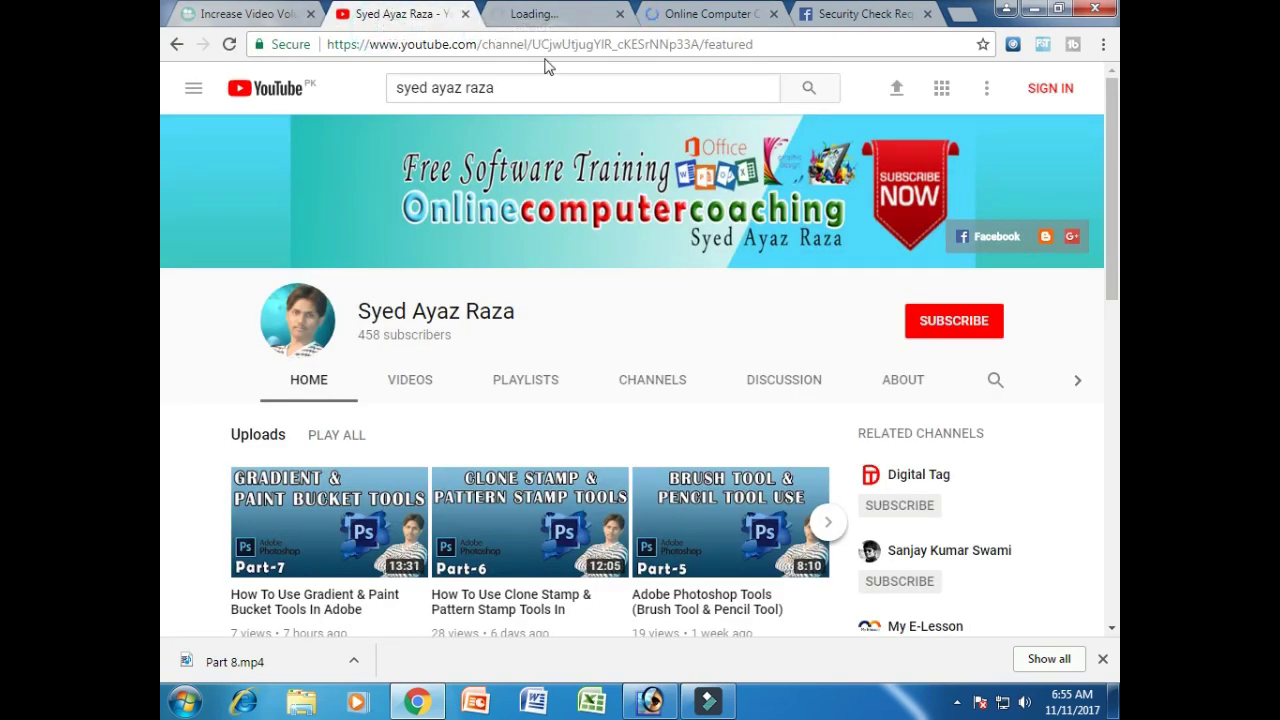
- Bring up the Online Computer Coaching blog and scroll down through its Photoshop tutorial posts
click(733, 12)
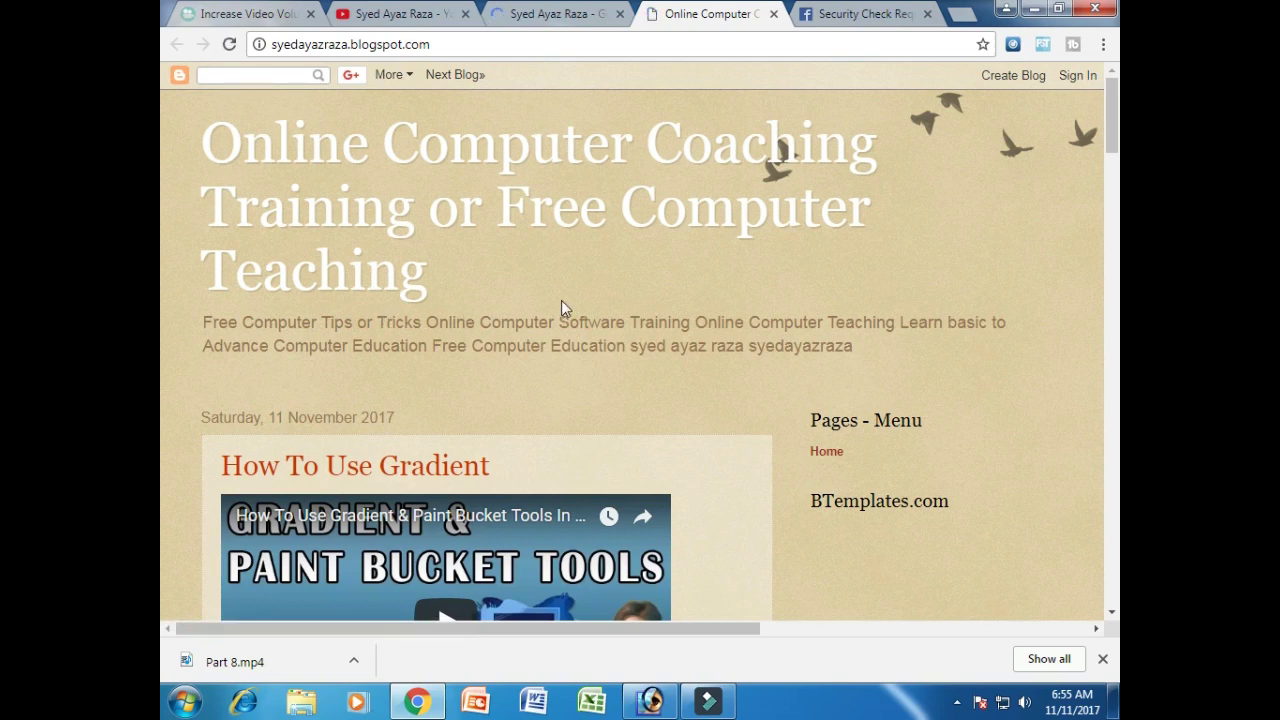
scroll(800, 340, down, 3)
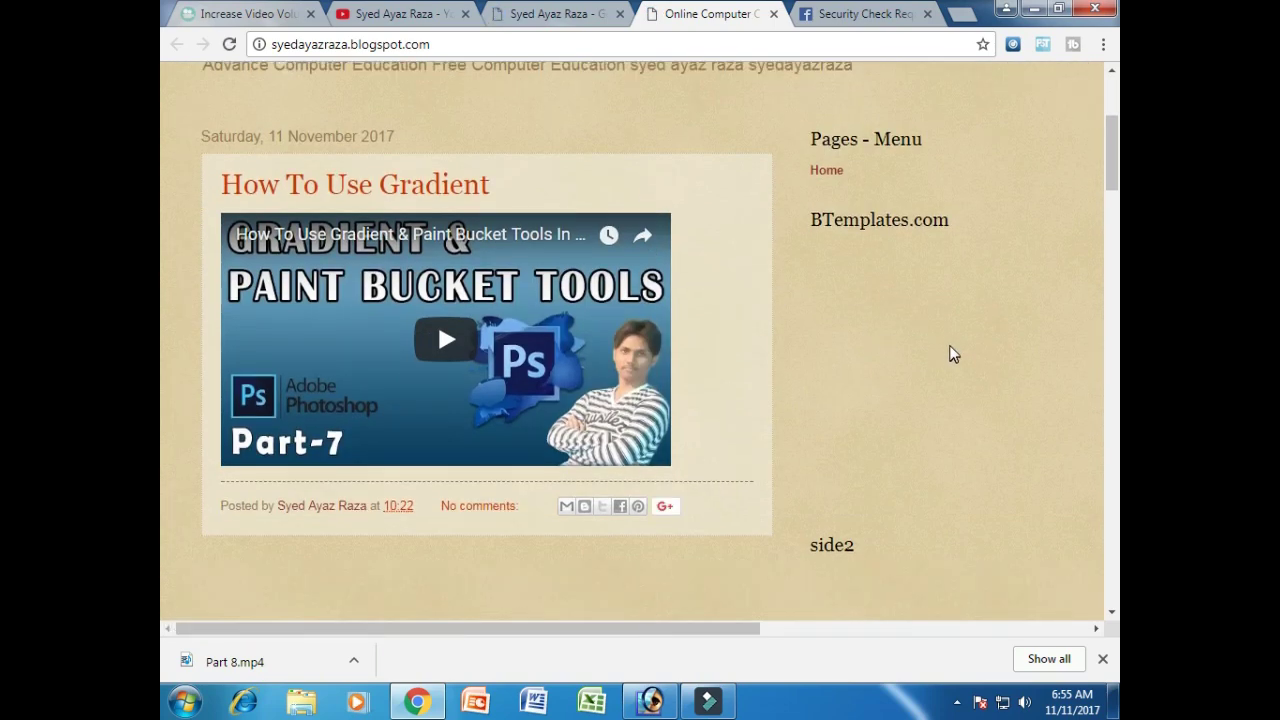
scroll(947, 333, down, 3)
scroll(947, 333, down, 2)
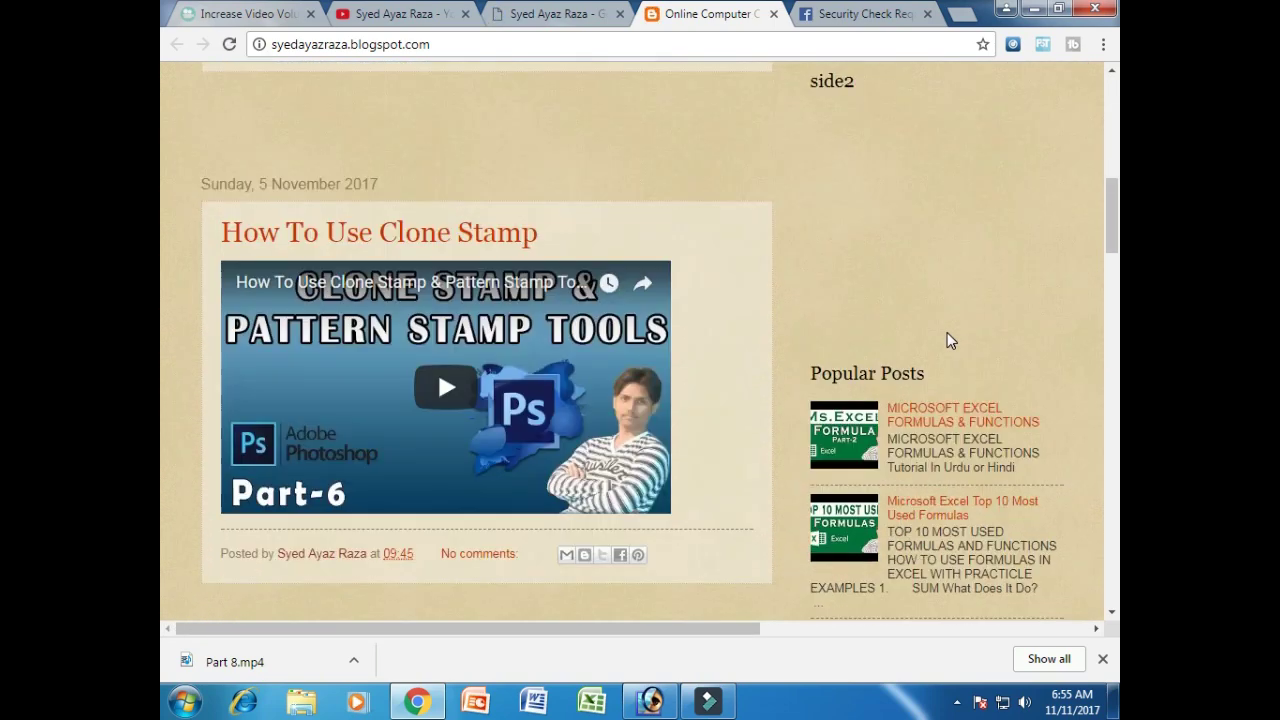
scroll(947, 333, down, 3)
scroll(947, 333, down, 1)
scroll(949, 343, down, 3)
scroll(949, 343, down, 5)
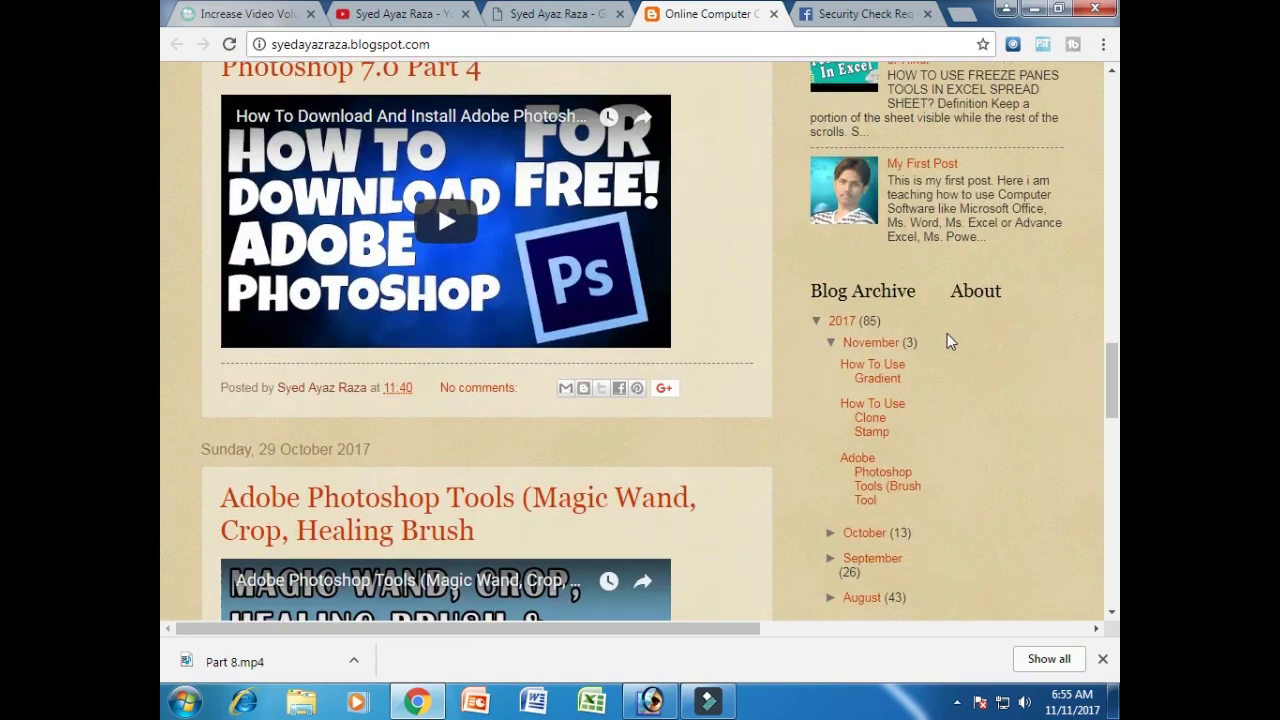
scroll(947, 333, down, 4)
scroll(947, 333, down, 3)
scroll(945, 338, down, 3)
scroll(941, 339, down, 4)
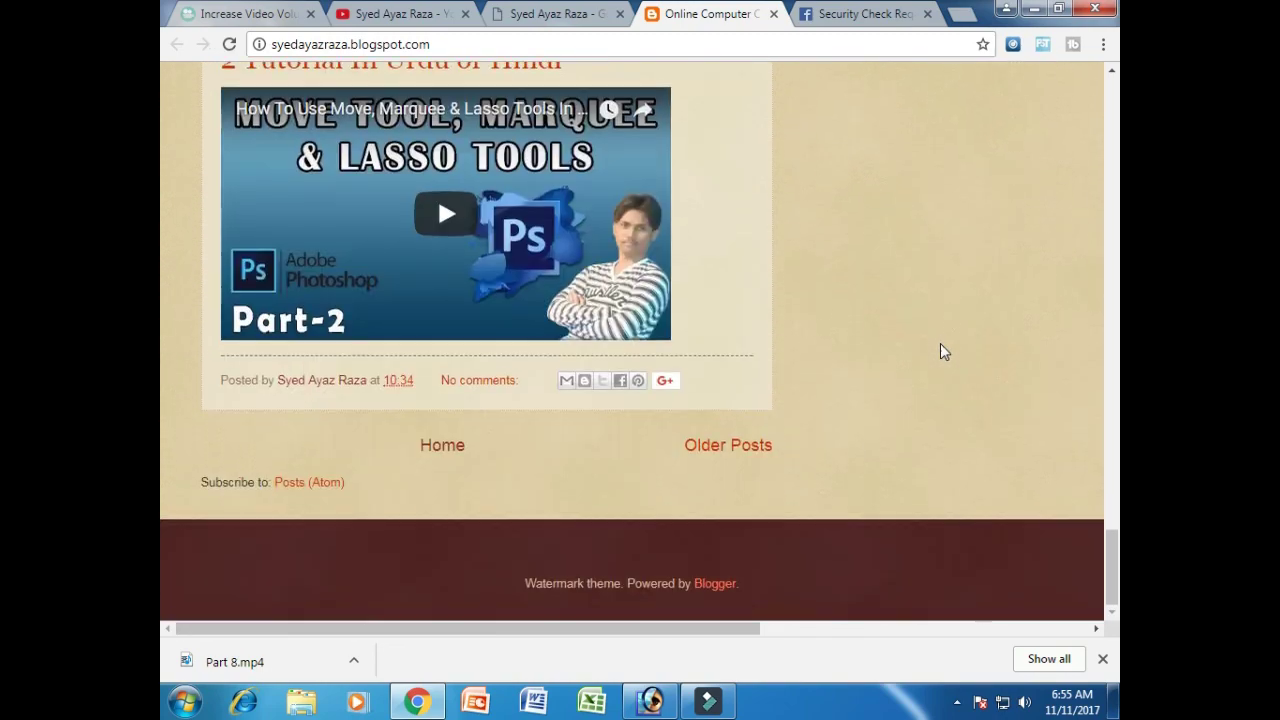
- Scroll the blog back up toward the top of the page
scroll(940, 343, up, 4)
scroll(940, 343, up, 3)
scroll(940, 345, up, 5)
scroll(940, 345, up, 5)
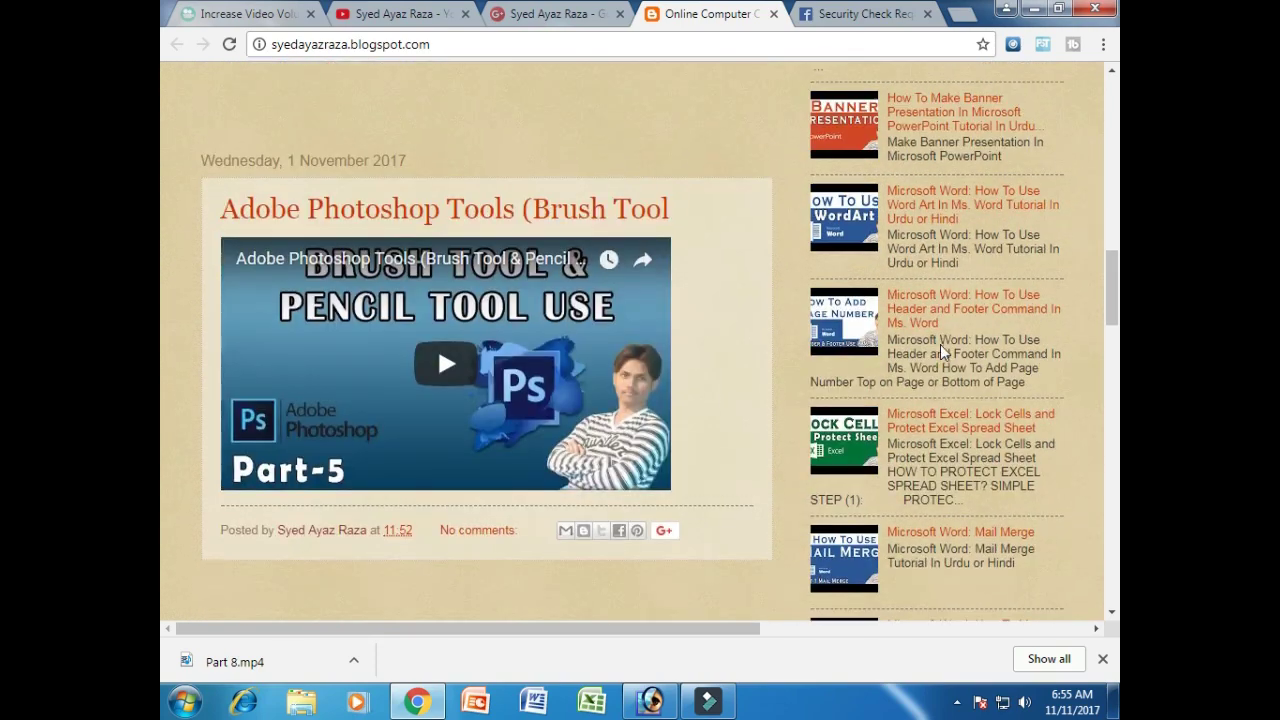
scroll(940, 345, up, 4)
scroll(940, 345, up, 3)
scroll(940, 352, up, 1)
- Bring up the Google+ profile and scroll down through its tutorial video posts to the end
click(567, 14)
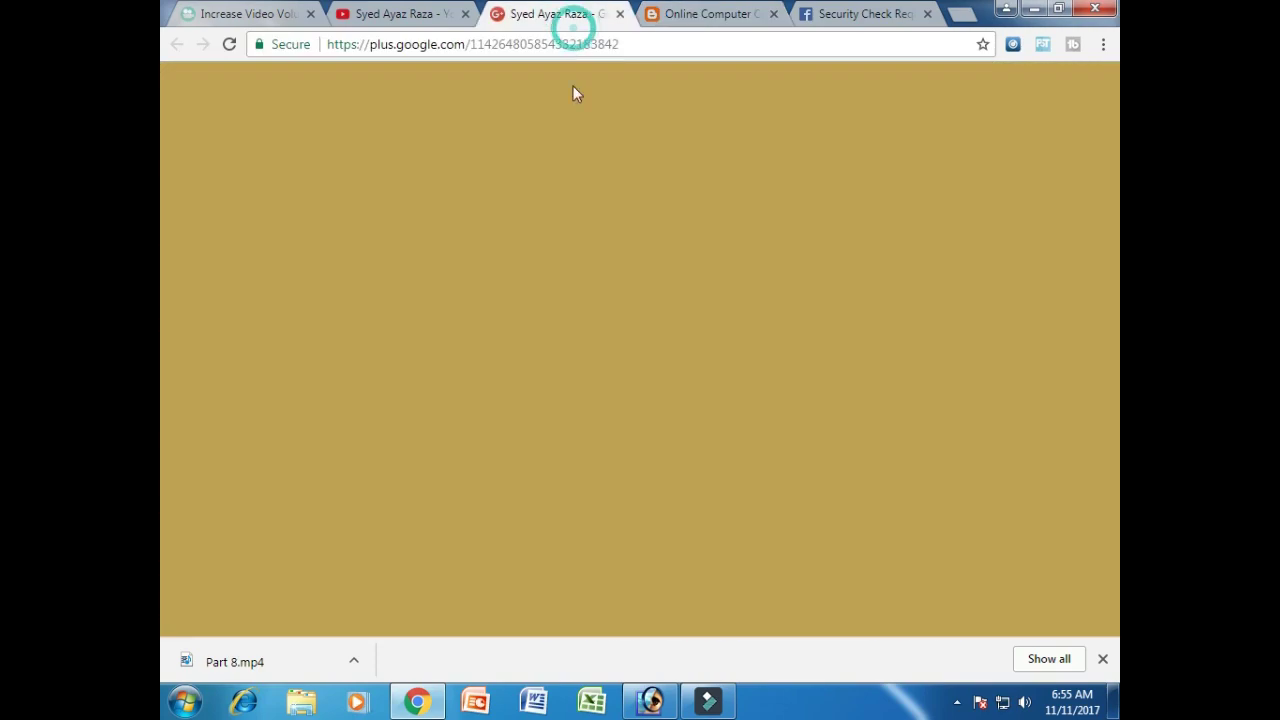
scroll(975, 268, down, 2)
scroll(974, 271, down, 1)
scroll(972, 272, down, 2)
scroll(970, 273, down, 3)
scroll(970, 272, down, 5)
scroll(969, 274, down, 3)
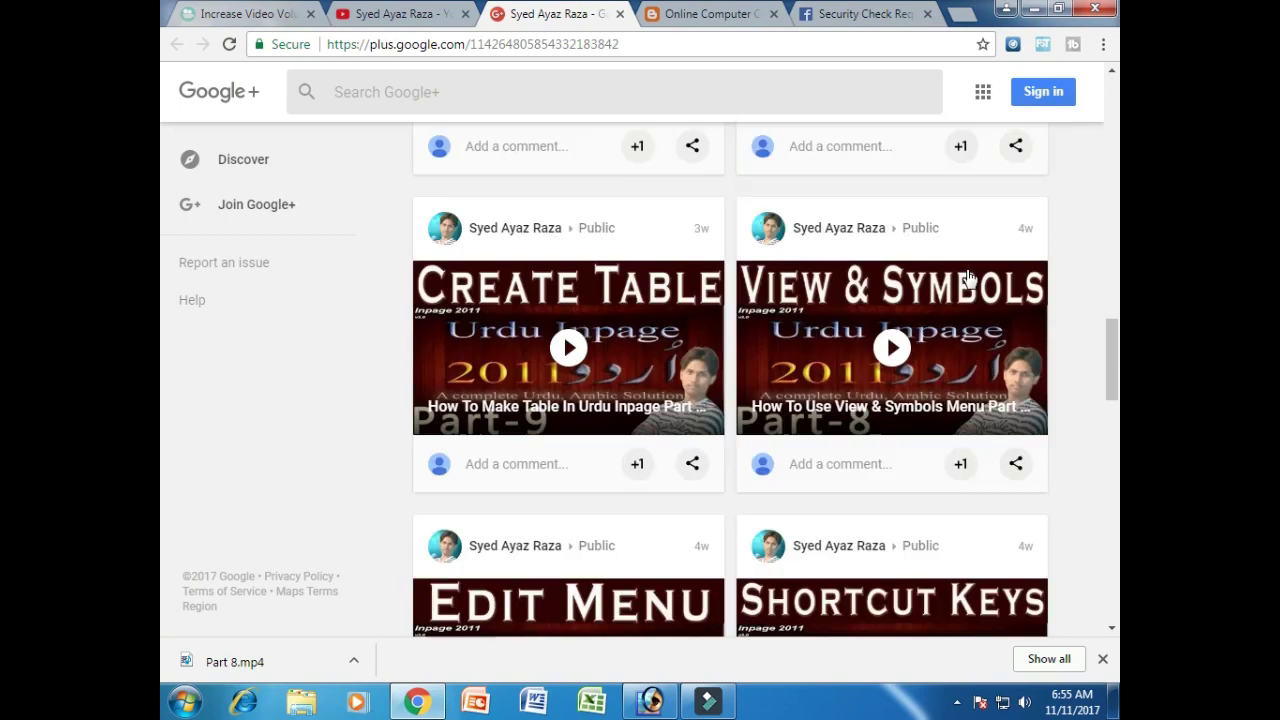
scroll(968, 276, down, 5)
scroll(967, 278, down, 1)
scroll(967, 279, down, 5)
scroll(968, 279, down, 5)
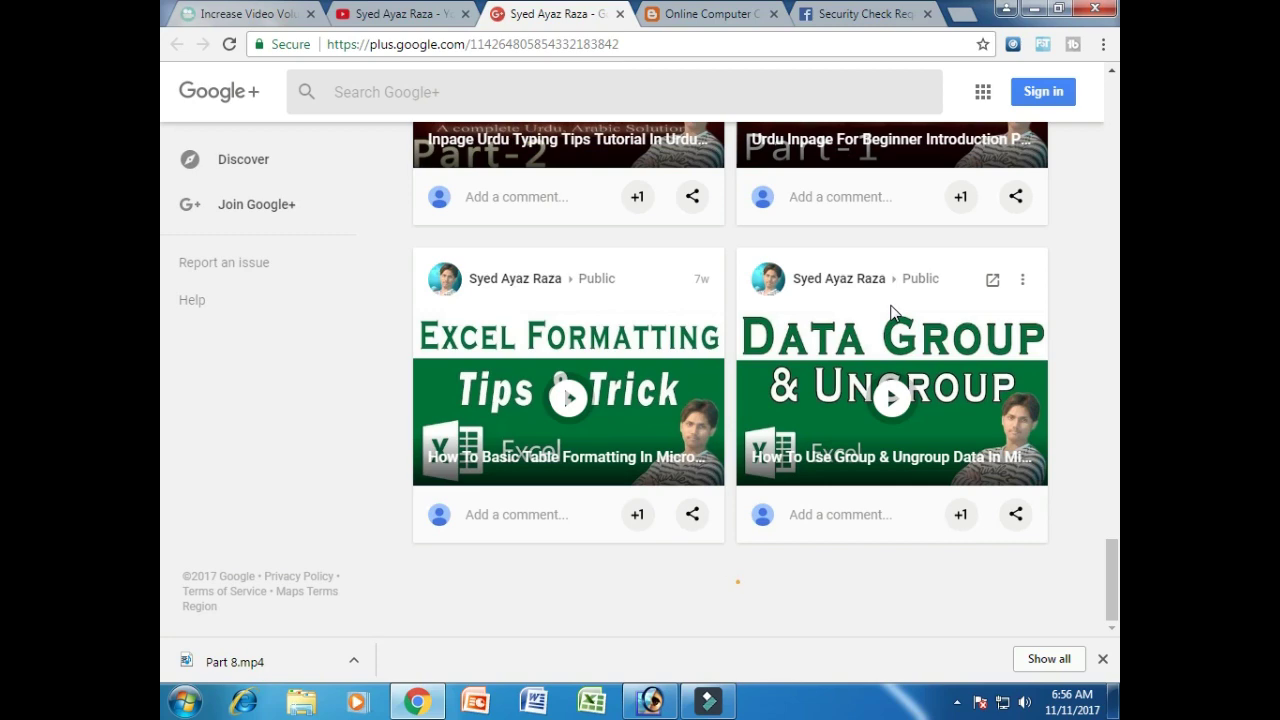
- Scroll the Google+ profile back up to its banner
scroll(893, 312, up, 5)
scroll(893, 312, up, 1)
scroll(893, 312, up, 5)
scroll(893, 312, up, 5)
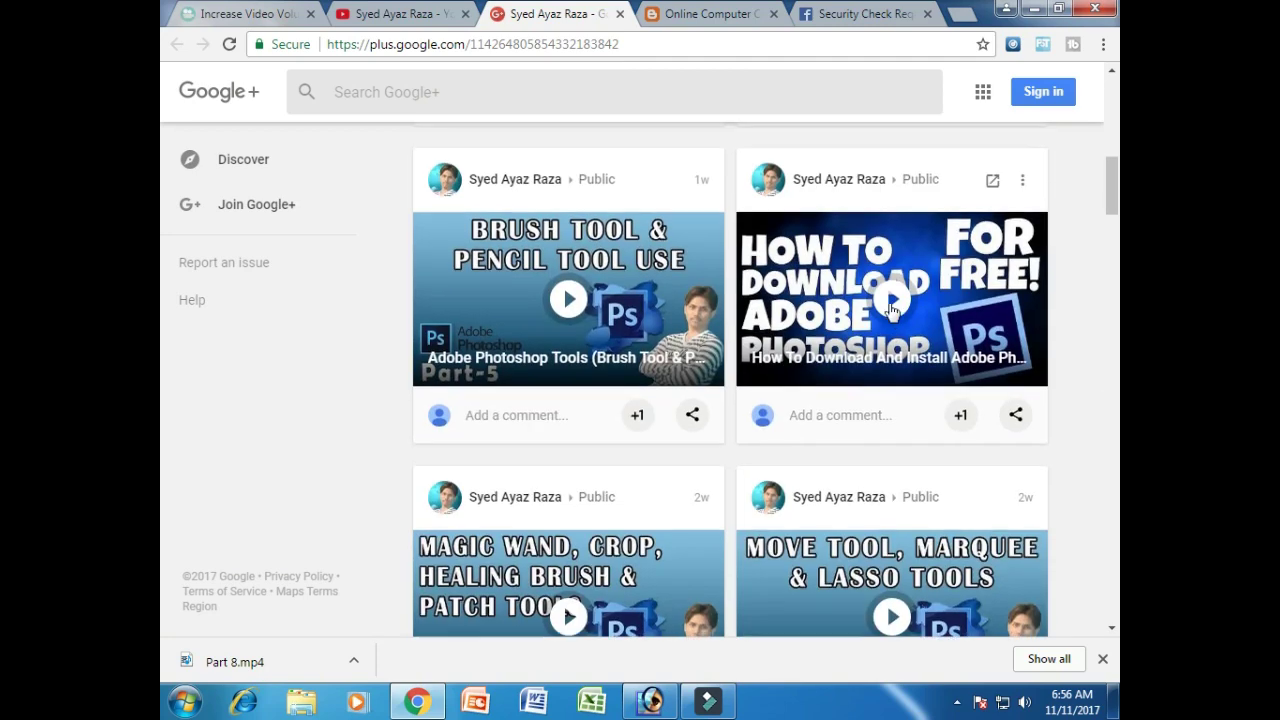
scroll(893, 312, up, 5)
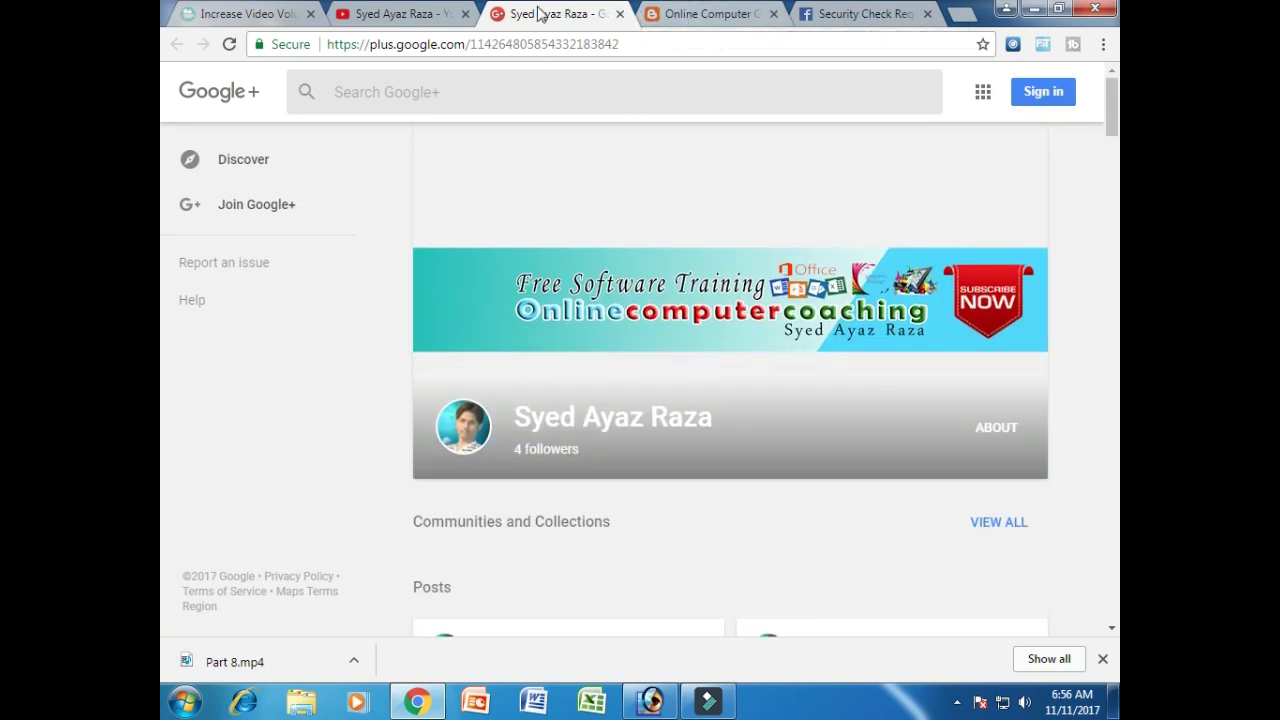
- Revisit the blog and Google+ pages, ending back on the YouTube channel's Home page
click(420, 14)
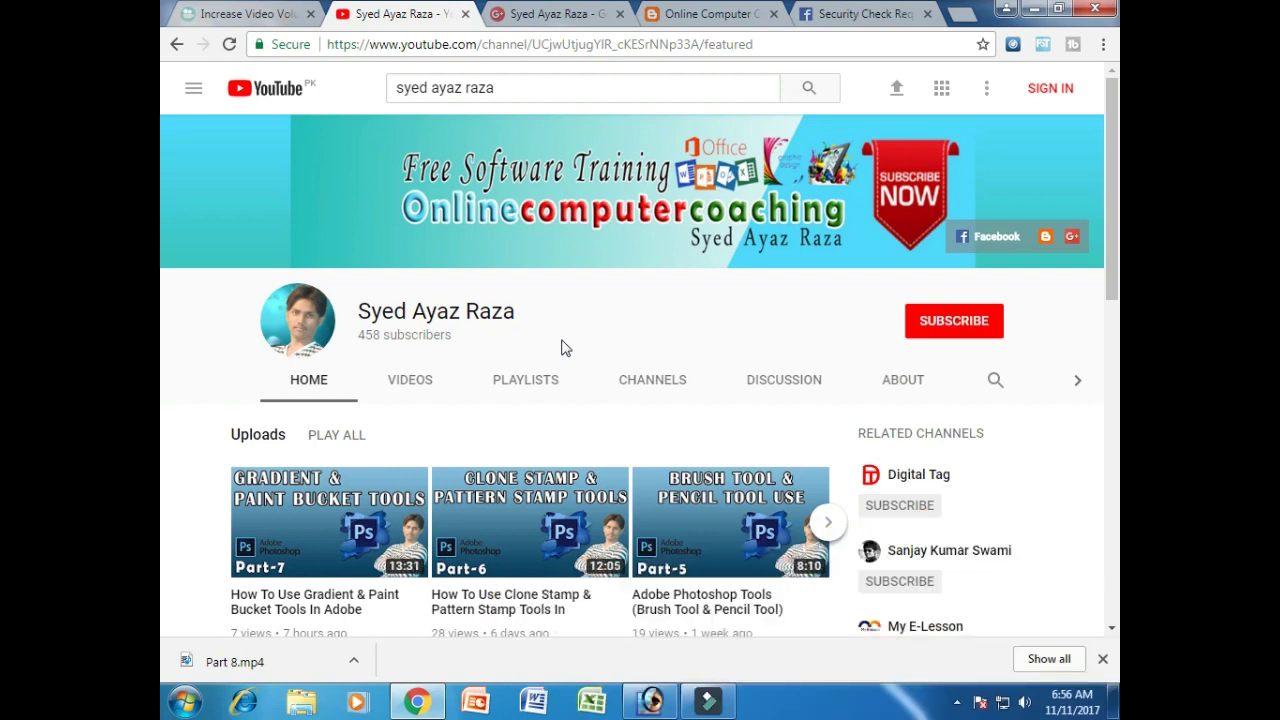
click(708, 13)
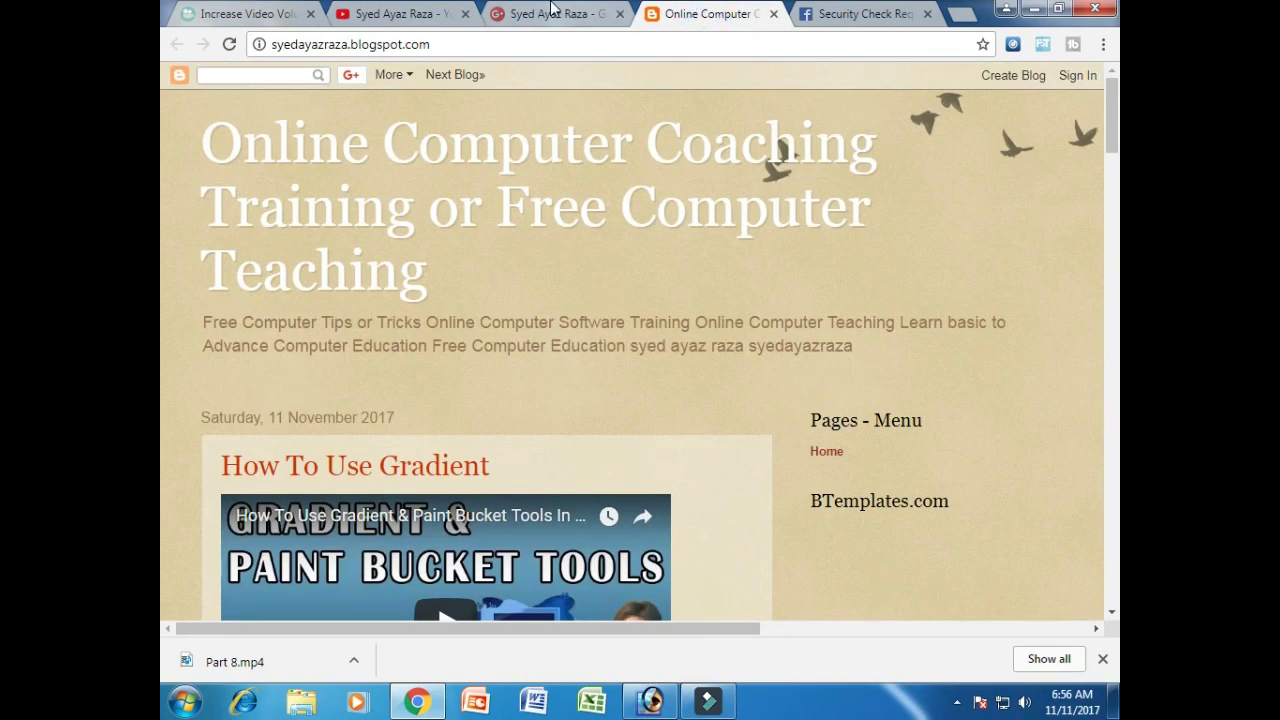
click(553, 12)
click(433, 14)
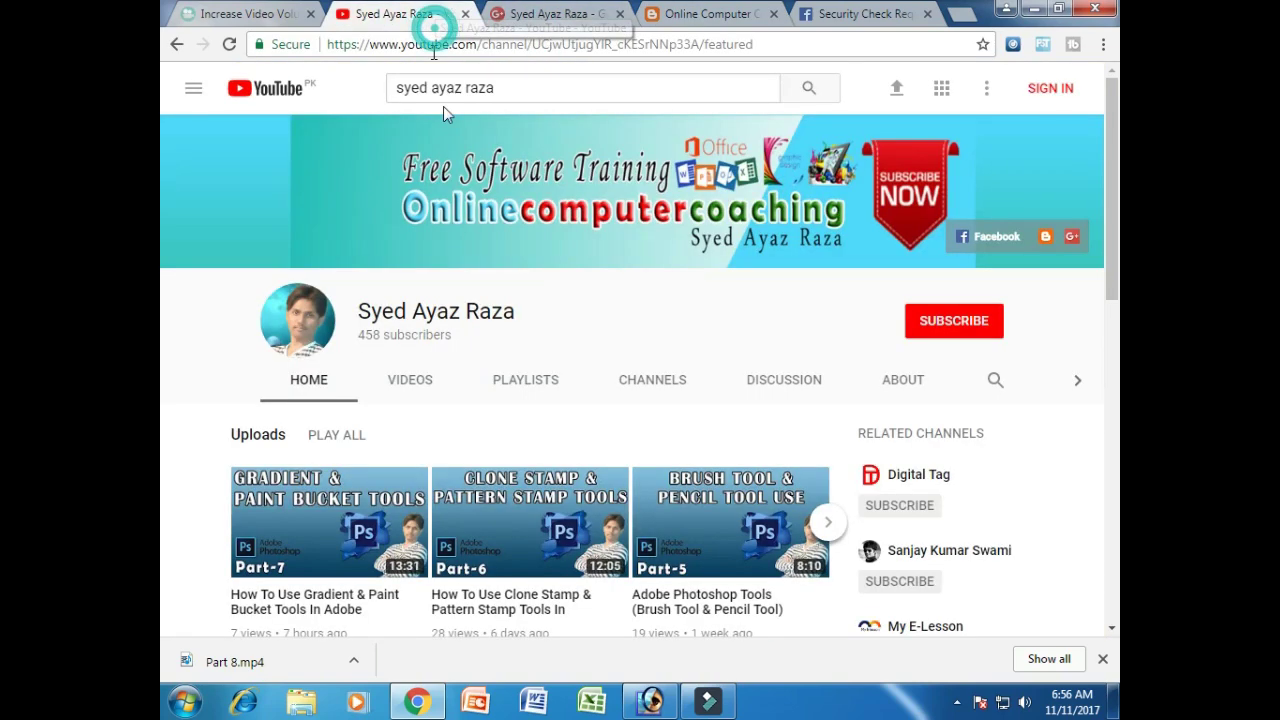